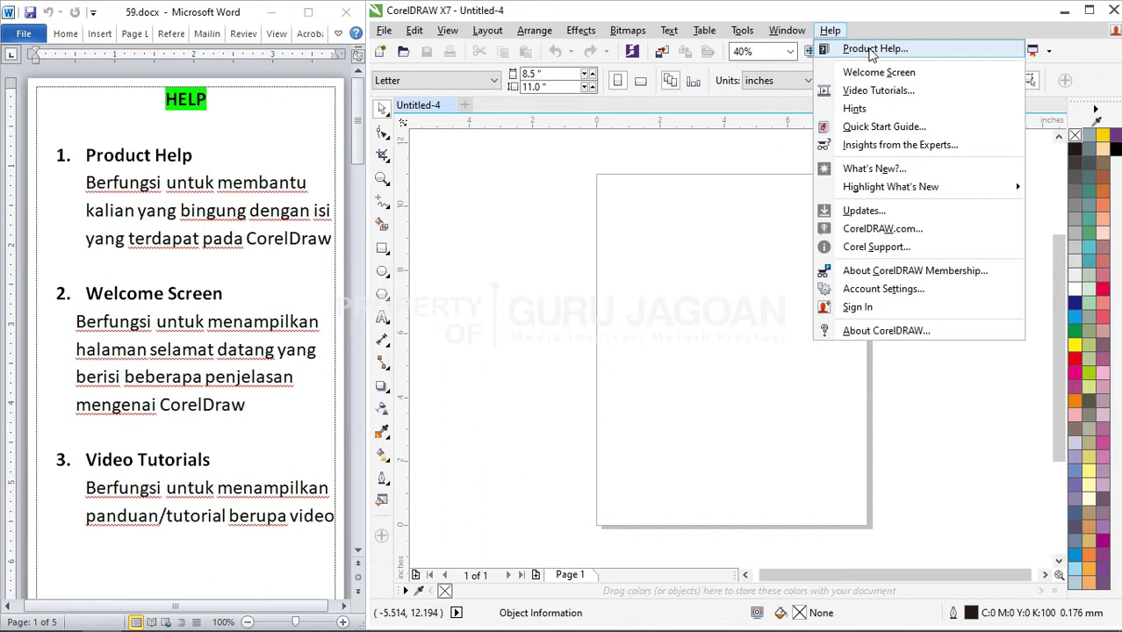
Open CorelDRAW's Product Help in the browser, close the browser window and return to the blank drawing
left_click(872, 51)
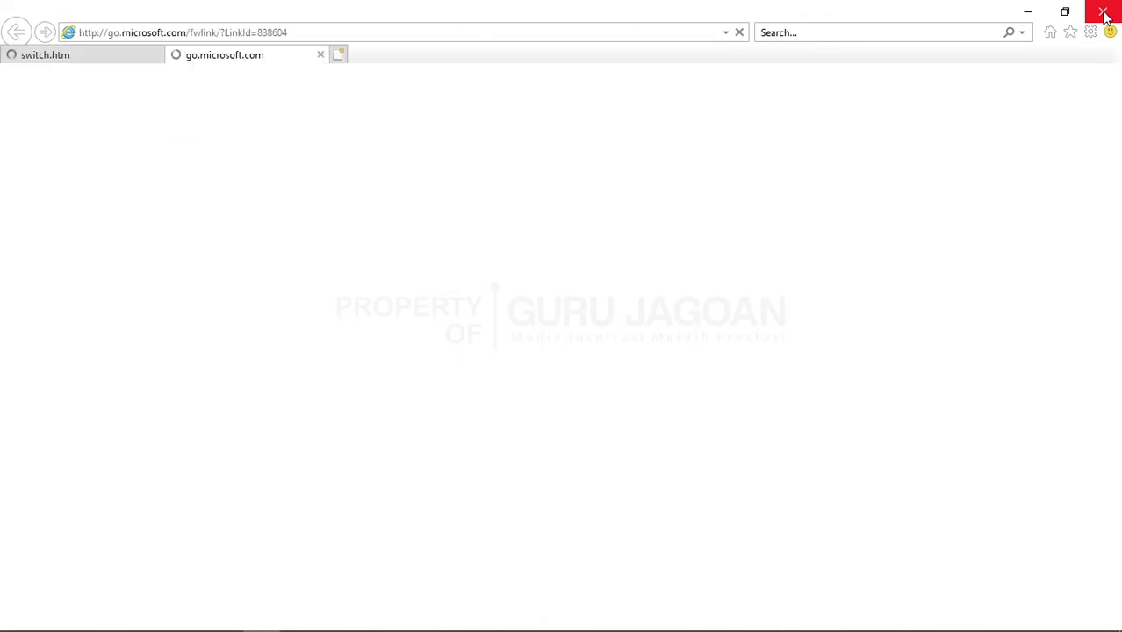
left_click(1105, 16)
left_click(531, 337)
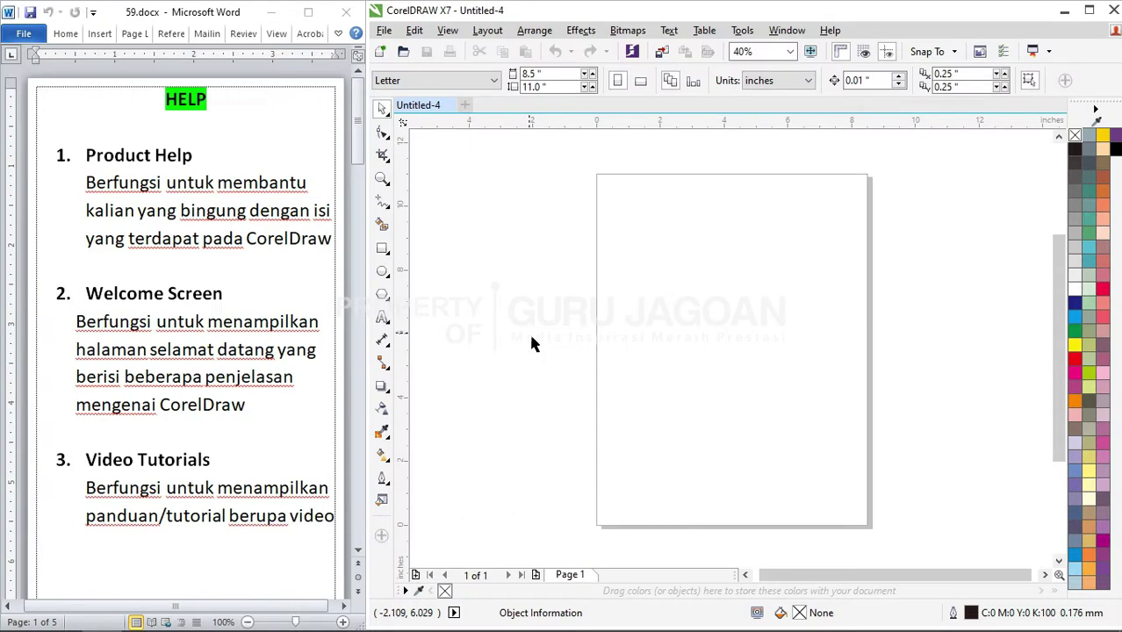
Open the Welcome Screen and look through the recent files listed on its Get Started page
left_click(830, 31)
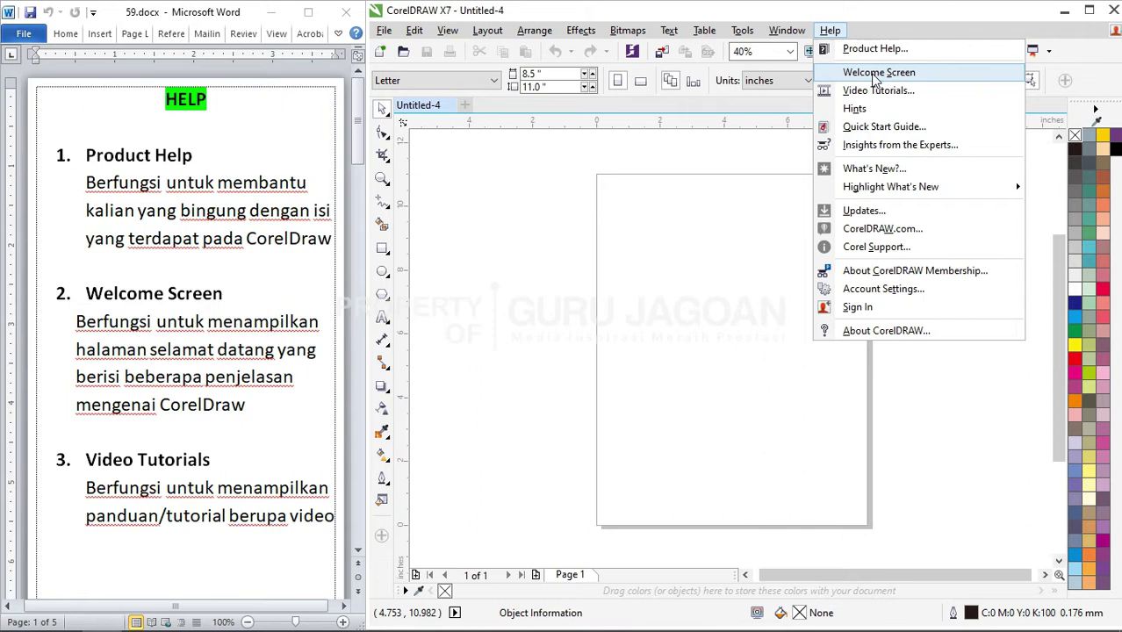
left_click(876, 73)
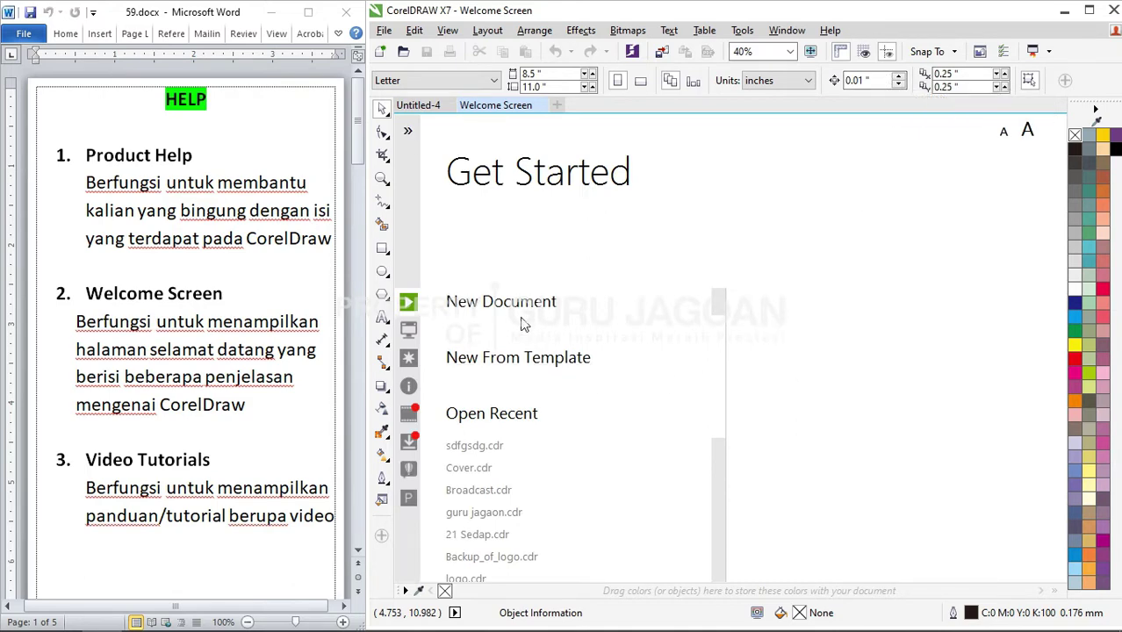
scroll(474, 430, "down", 5)
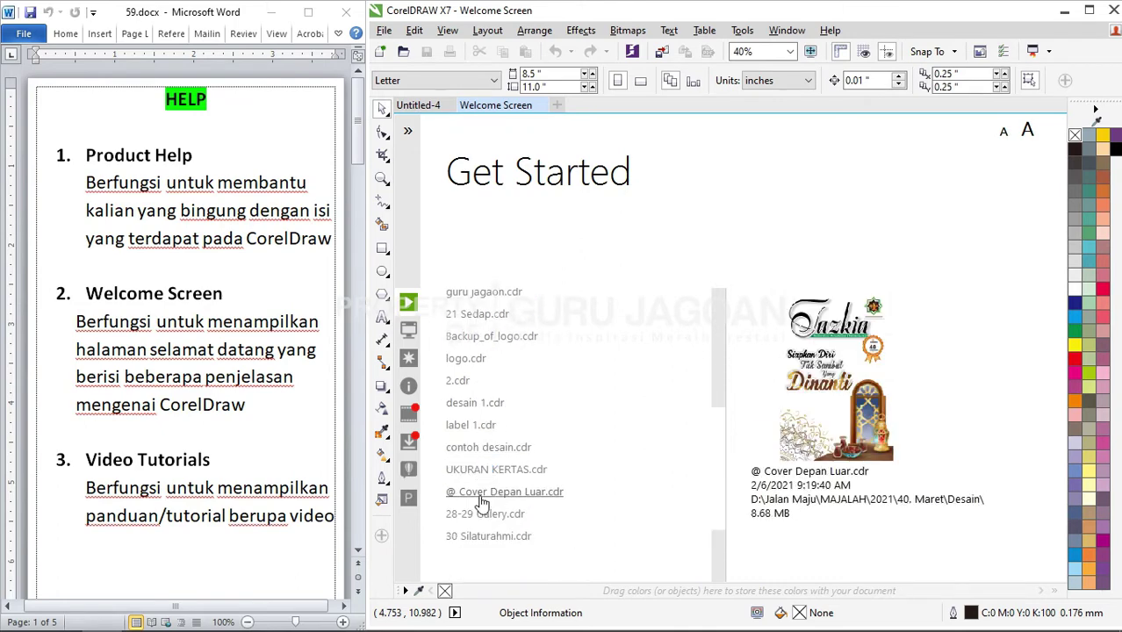
scroll(494, 410, "up", 1)
scroll(487, 400, "up", 4)
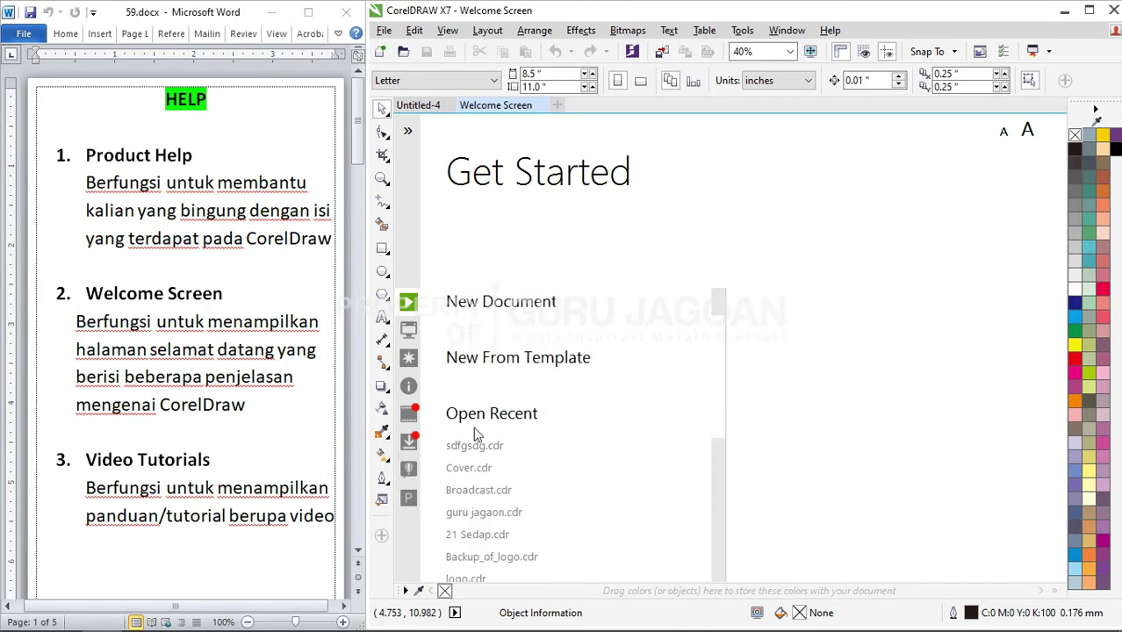
View the Workspace, What's New and Need Help? pages of the Welcome Screen and return to Get Started
left_click(406, 338)
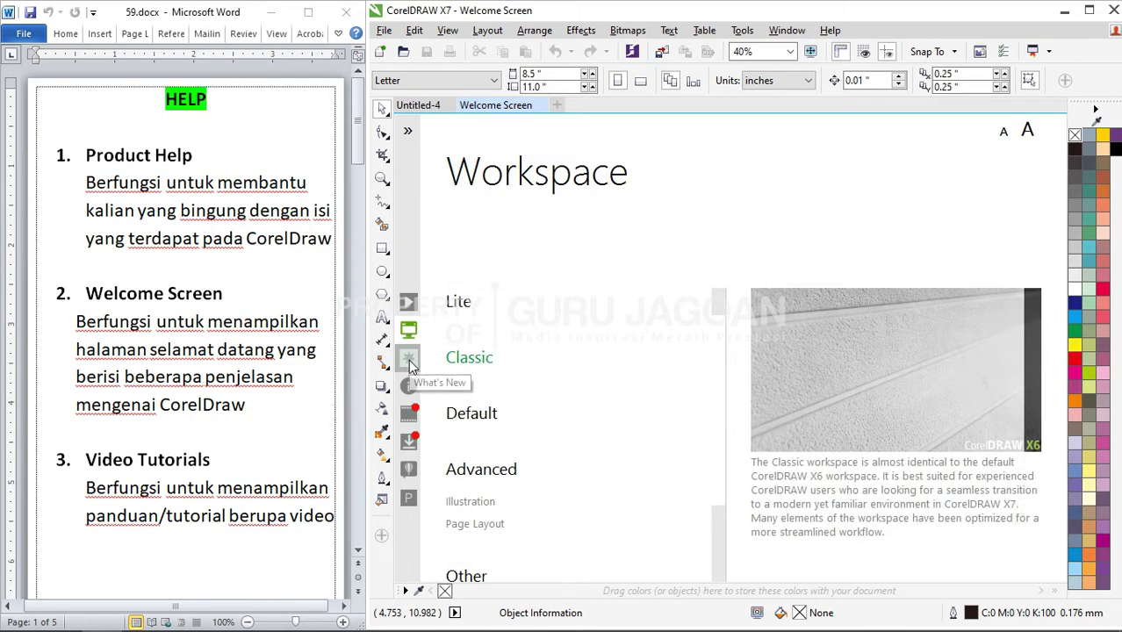
left_click(410, 366)
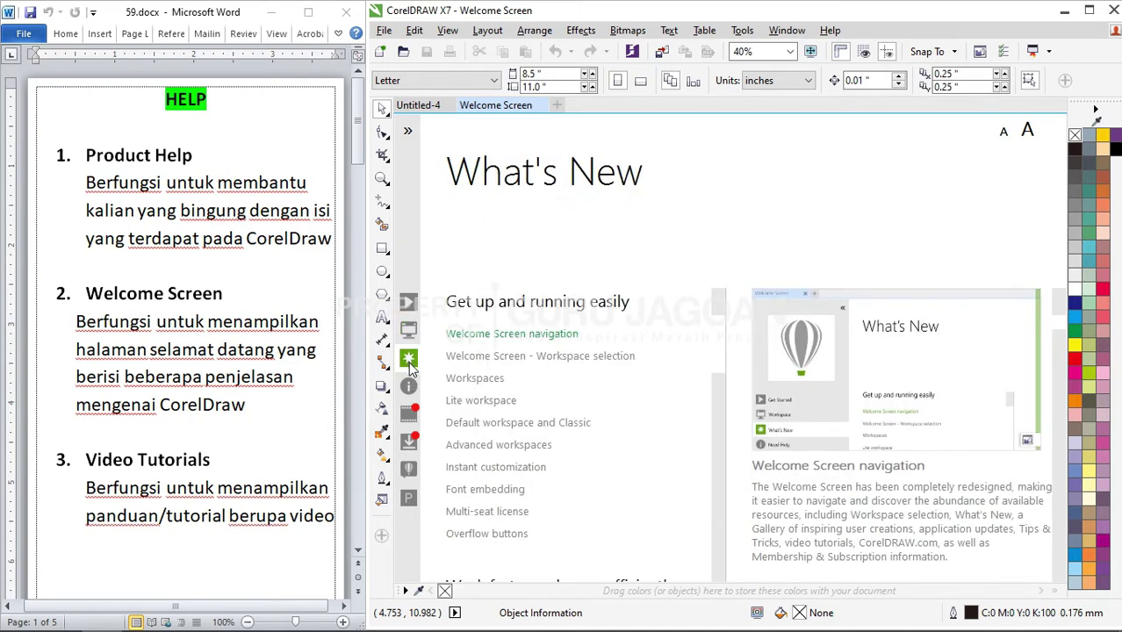
left_click(410, 389)
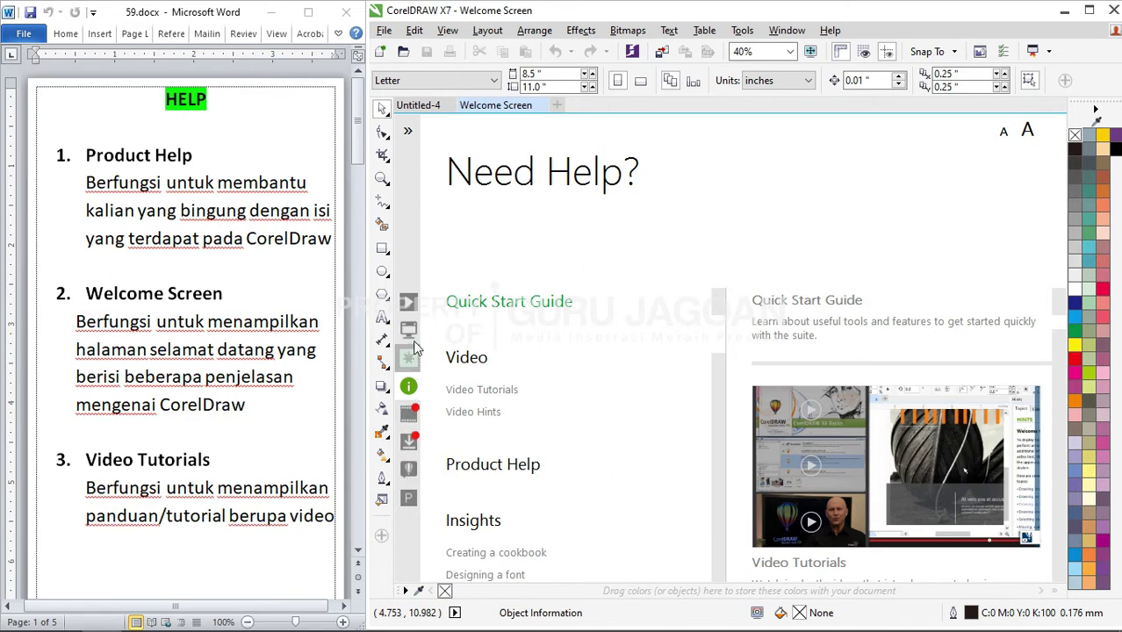
left_click(408, 303)
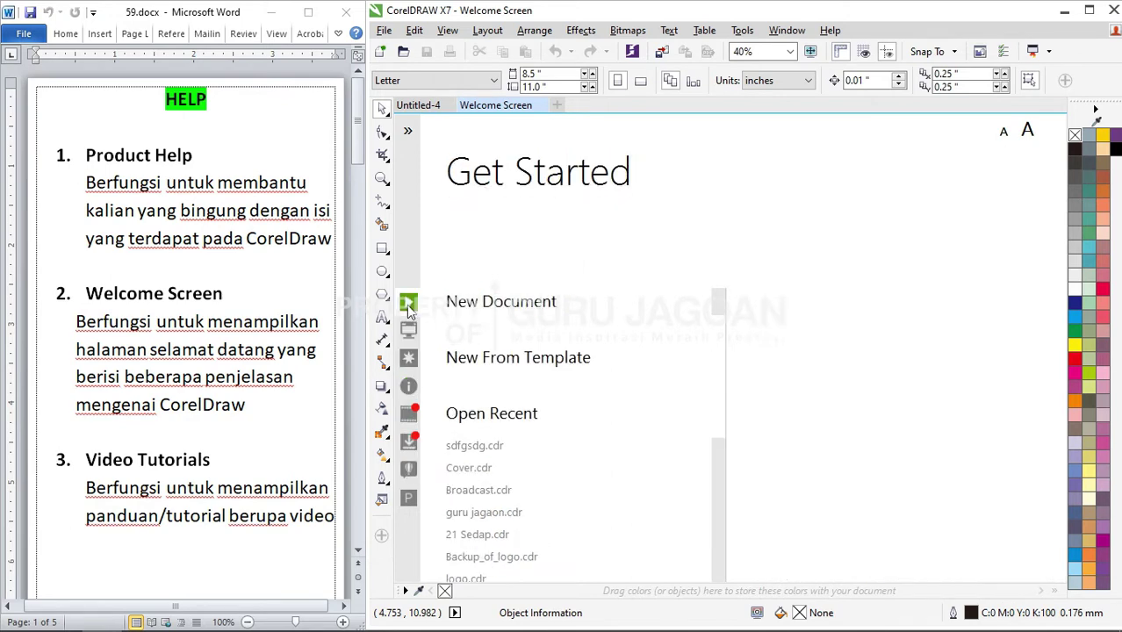
View the Membership & Subscription page, and go back to the recent files on the Get Started page
left_click(405, 503)
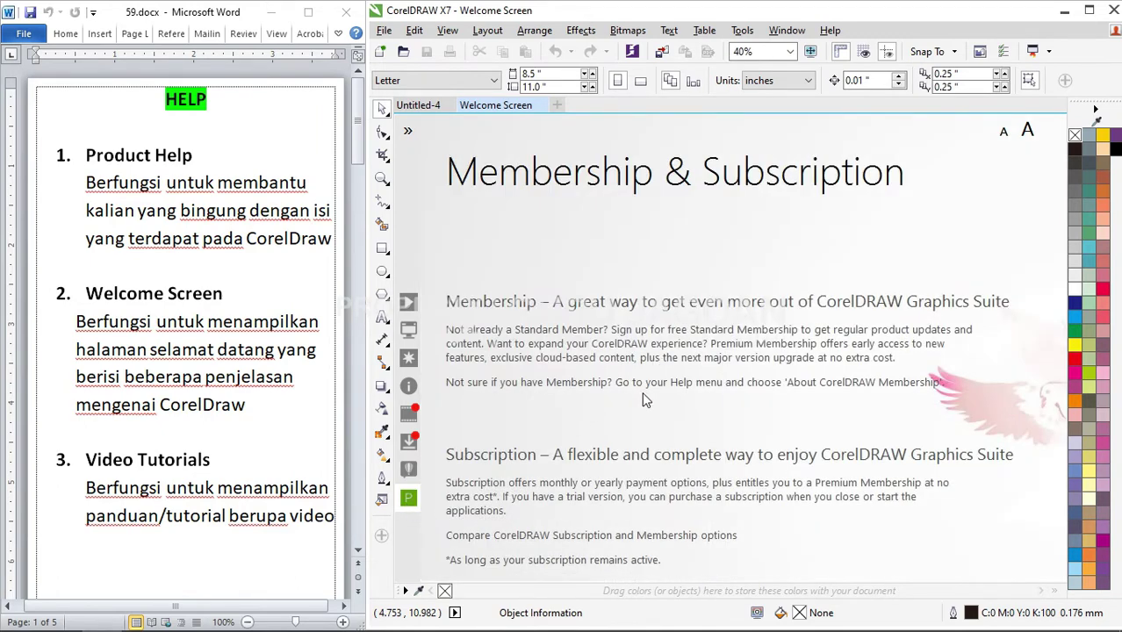
left_click(410, 303)
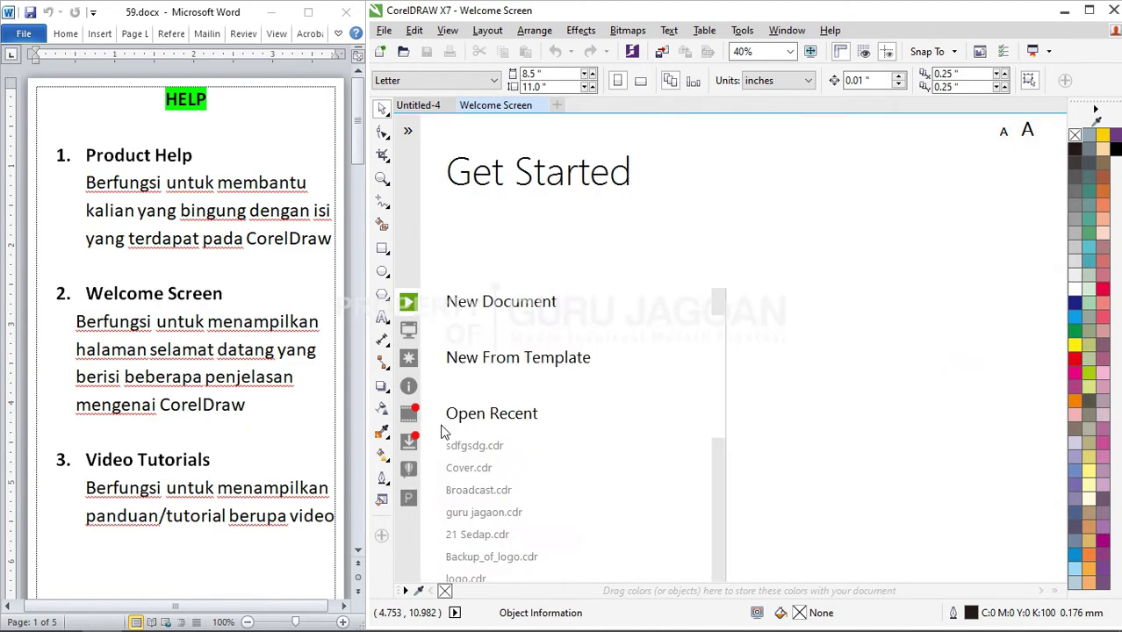
scroll(587, 417, "down", 3)
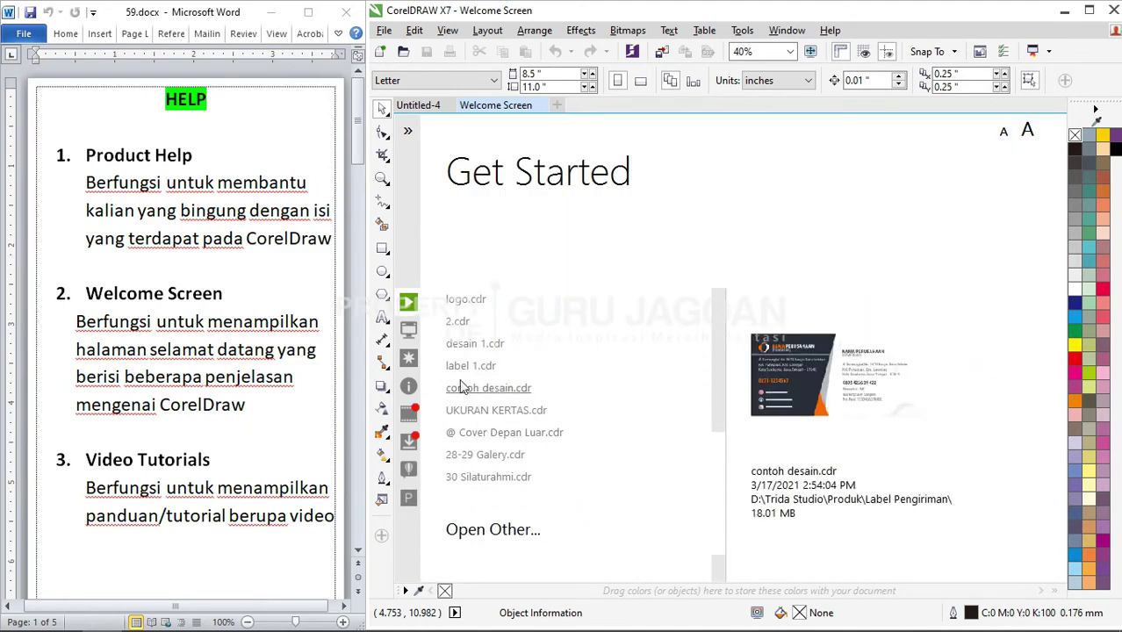
Look through the available workspaces on the Workspace page and close the Welcome Screen
left_click(408, 330)
scroll(558, 386, "down", 2)
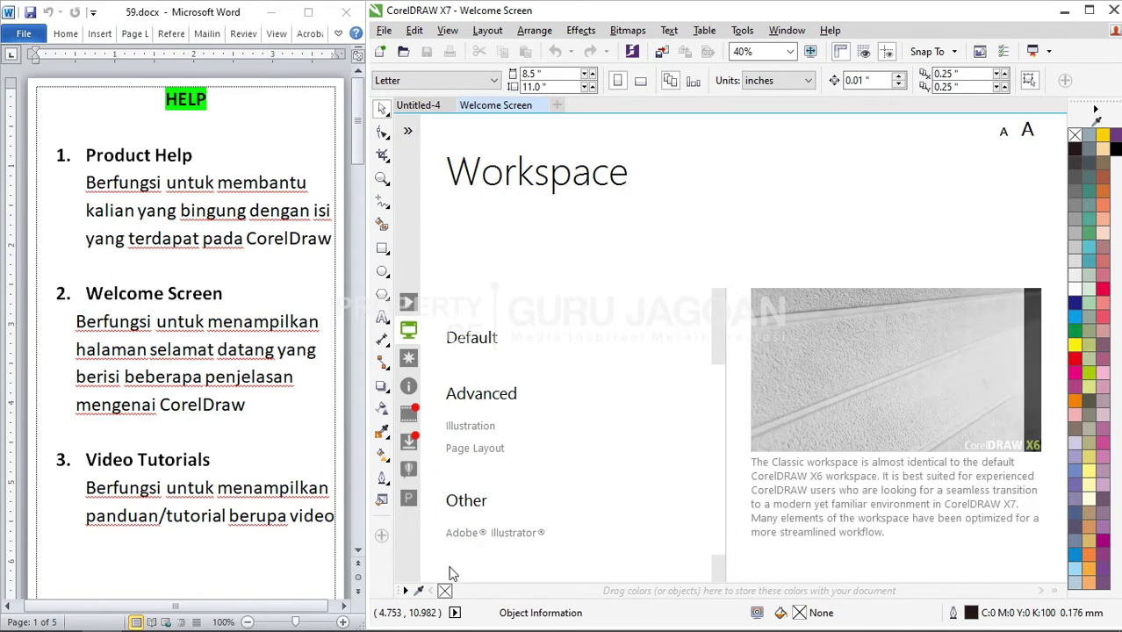
left_click(546, 106)
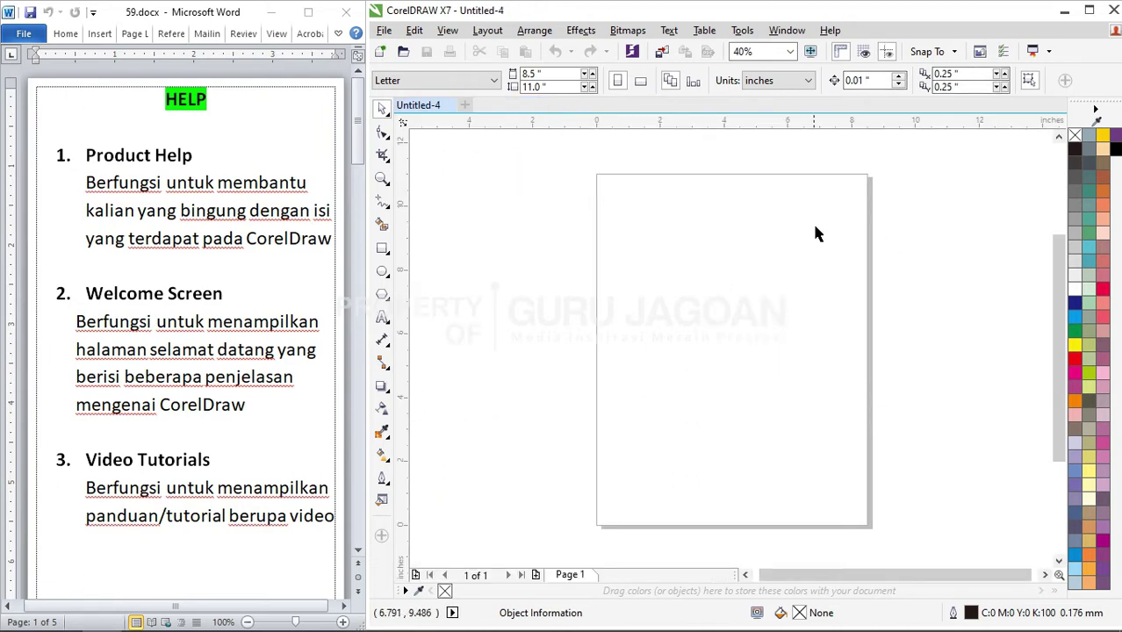
Open the Corel Video Tutorials window and try to open the Training Videos section
left_click(794, 31)
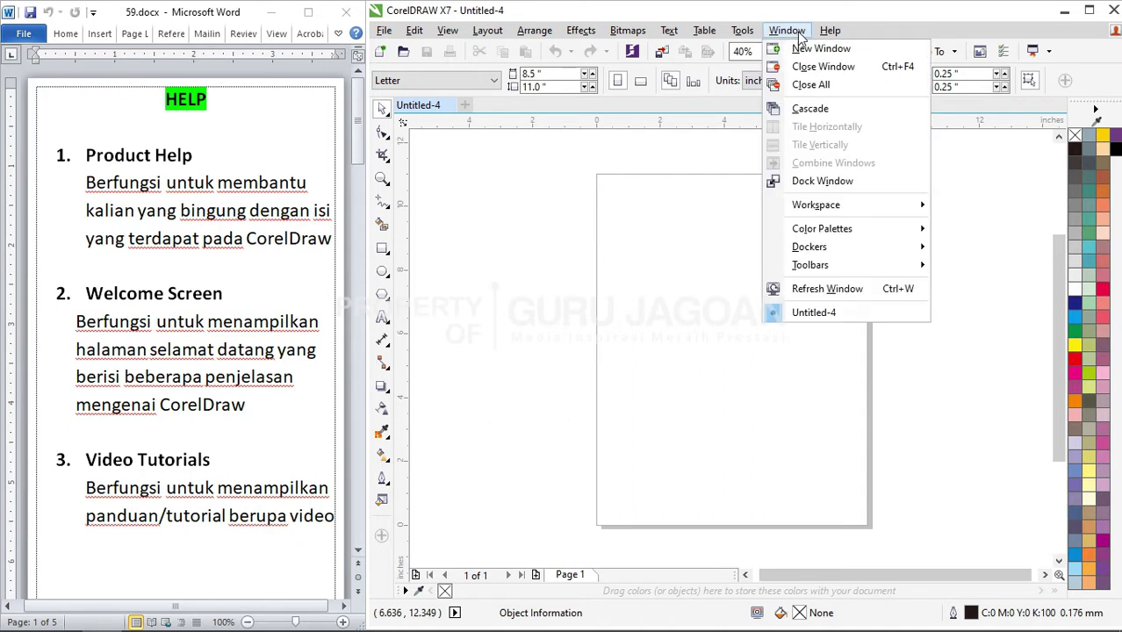
mouse_move(830, 31)
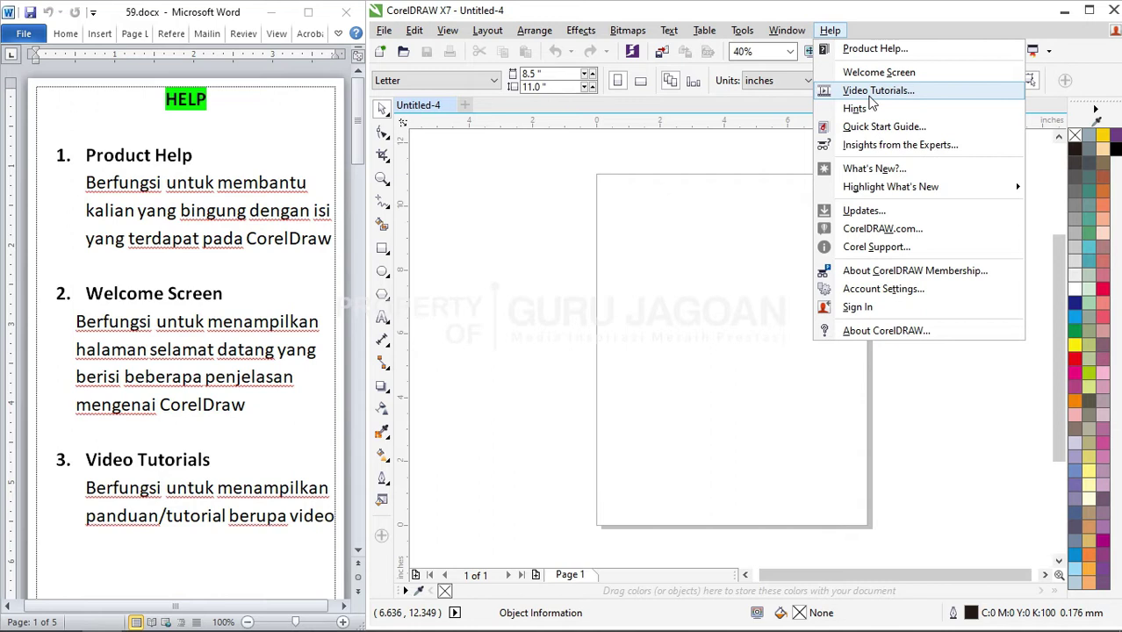
left_click(869, 95)
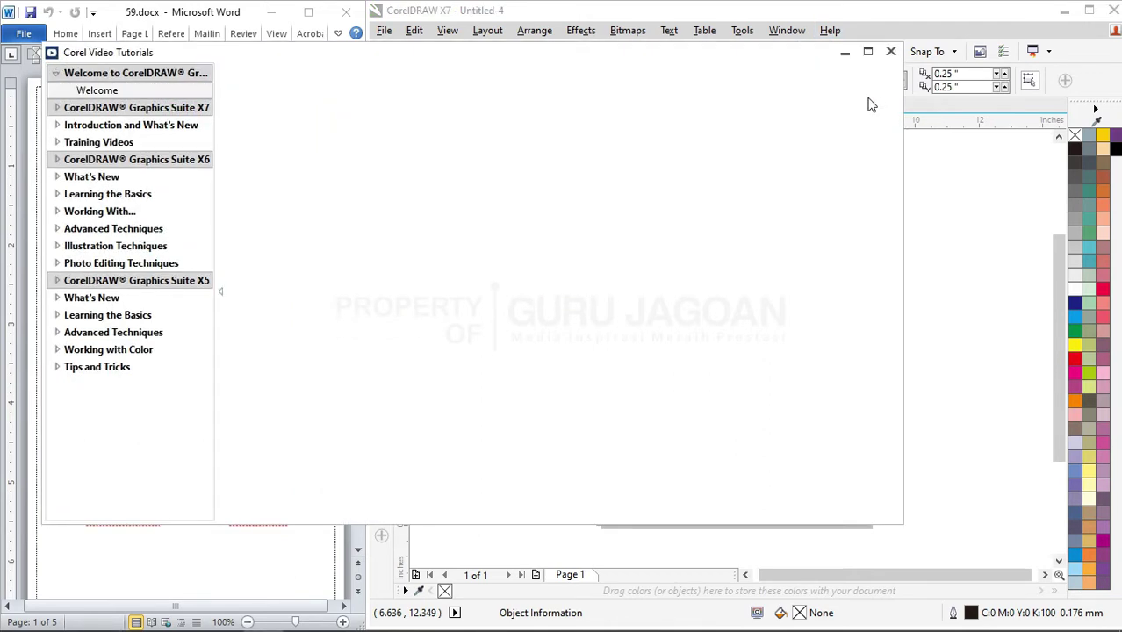
left_click(97, 148)
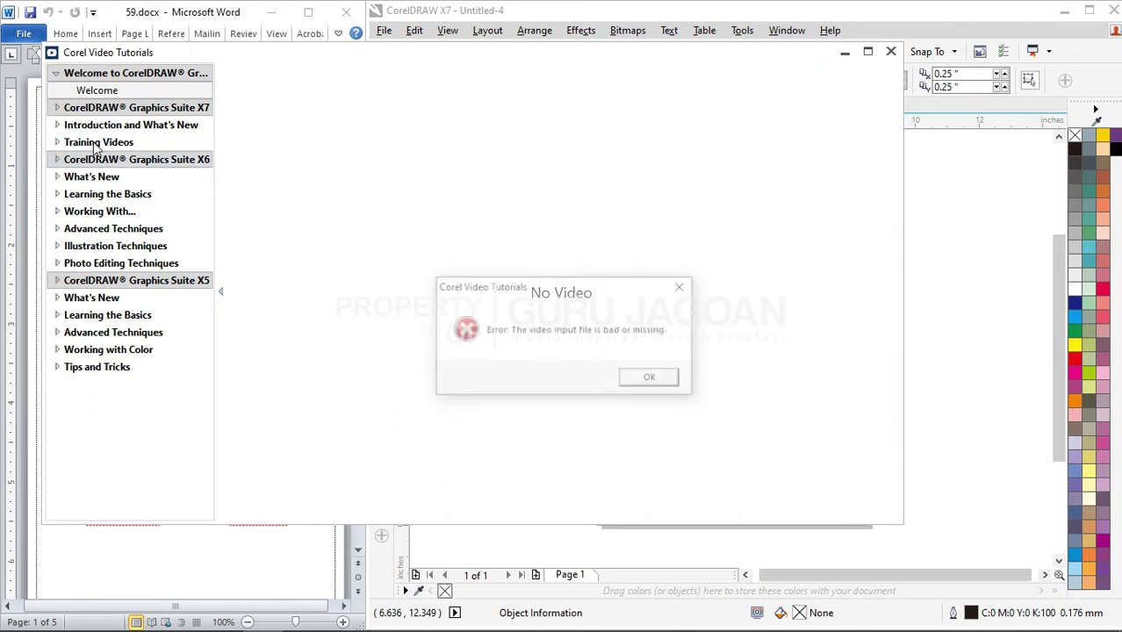
left_click(678, 287)
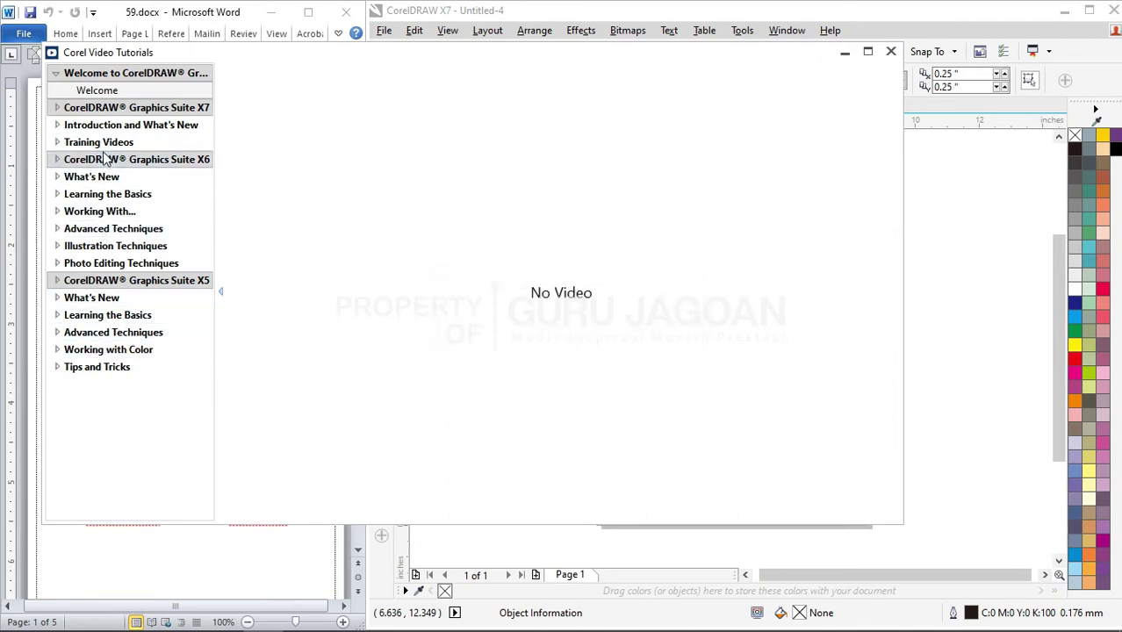
Expand Introduction and What's New, try to play its first video about the application, and close the Video Tutorials window
left_click(57, 125)
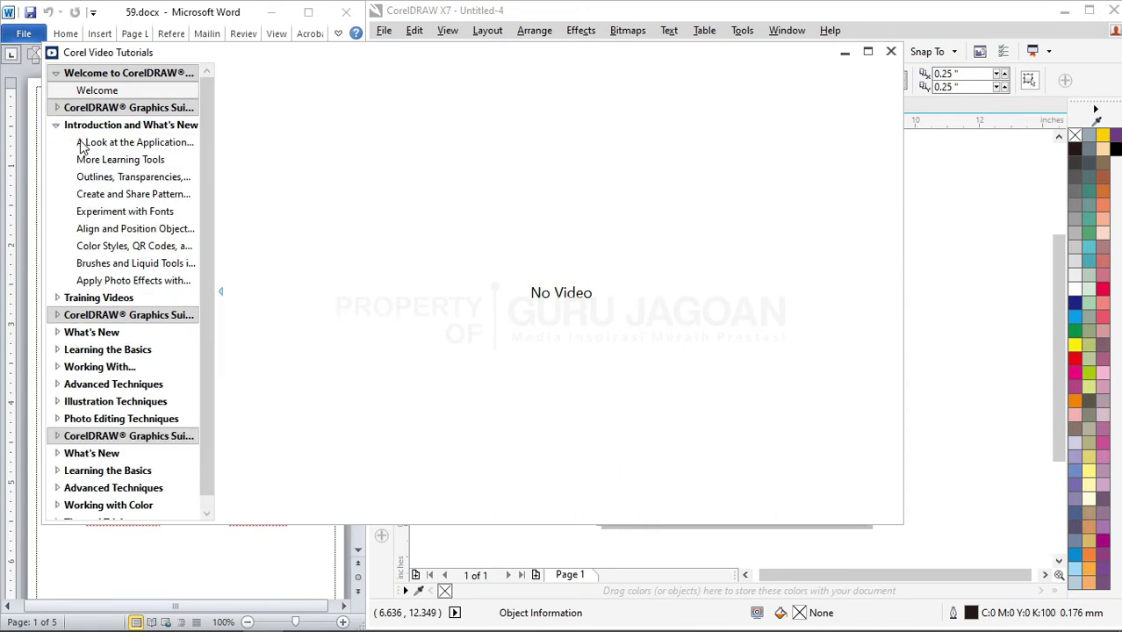
left_click(81, 144)
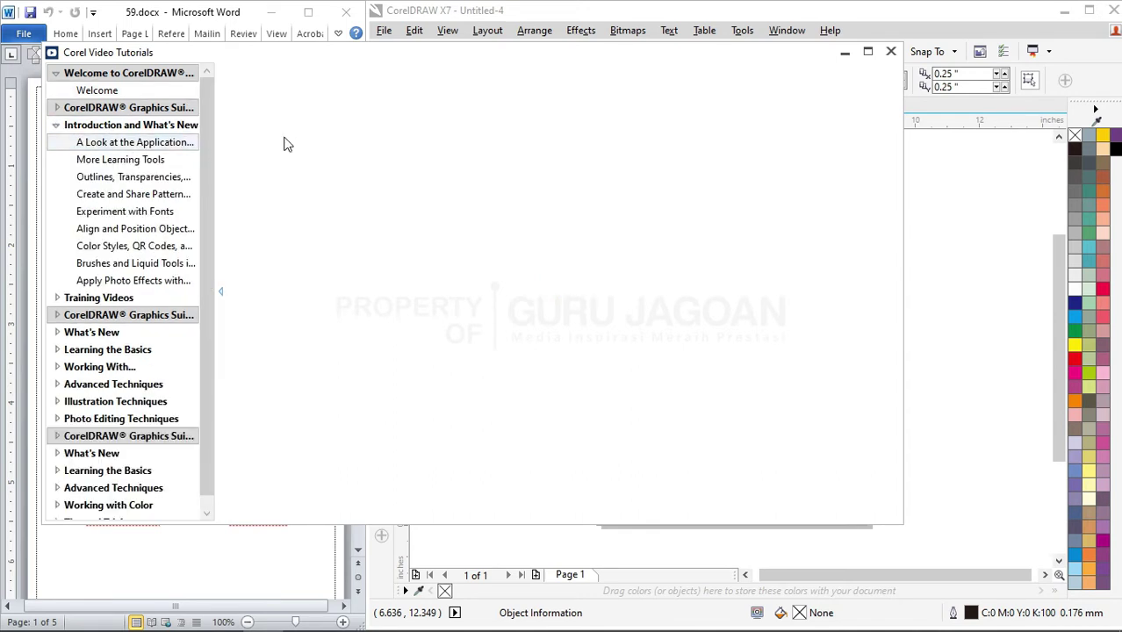
left_click(650, 378)
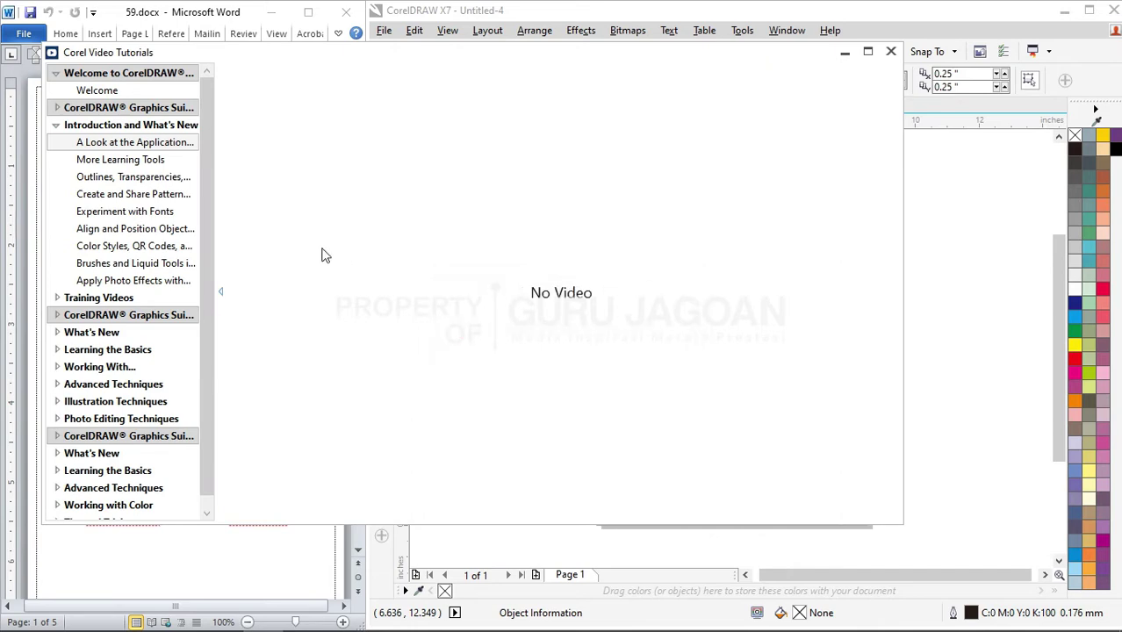
left_click(889, 54)
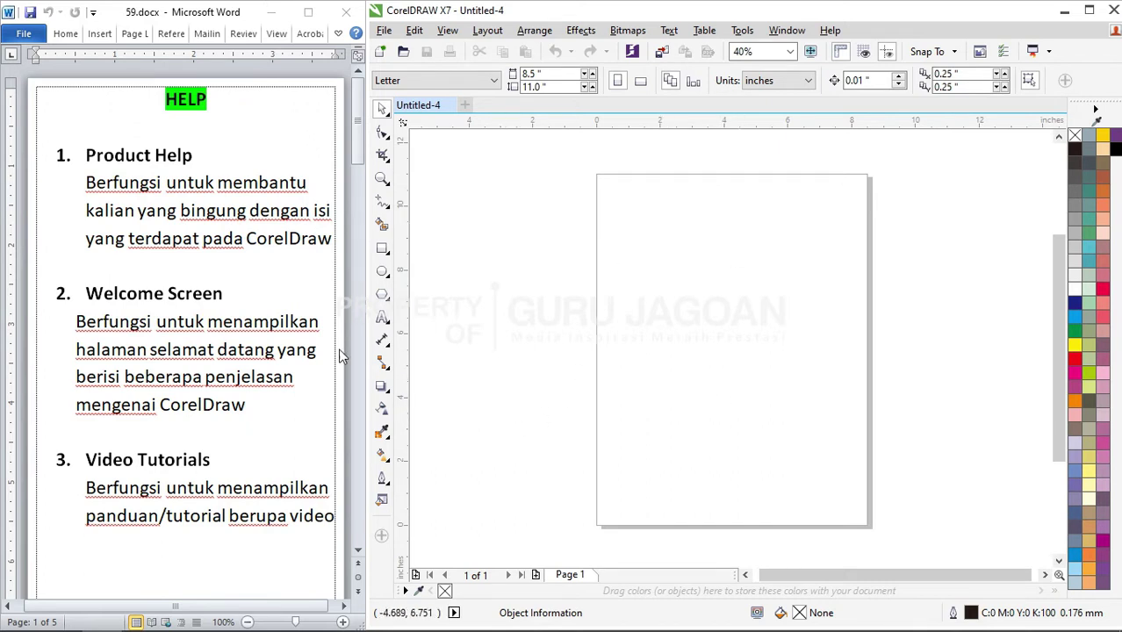
Show the Hints section in the Word notes and open the Hints docker in CorelDRAW
scroll(286, 404, "down", 8)
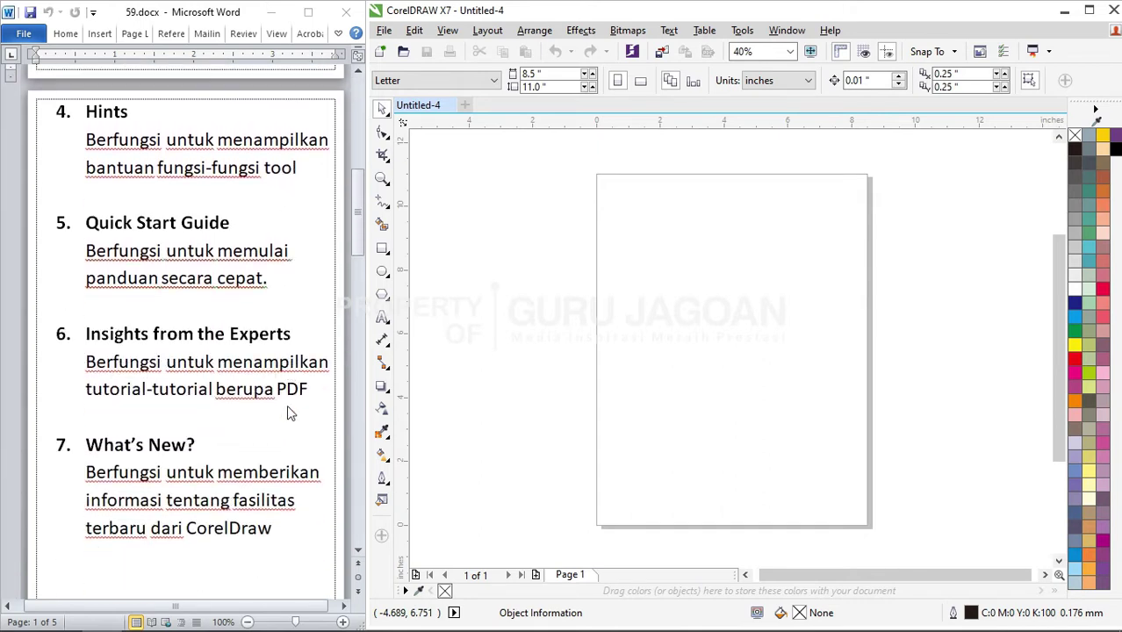
left_click(830, 30)
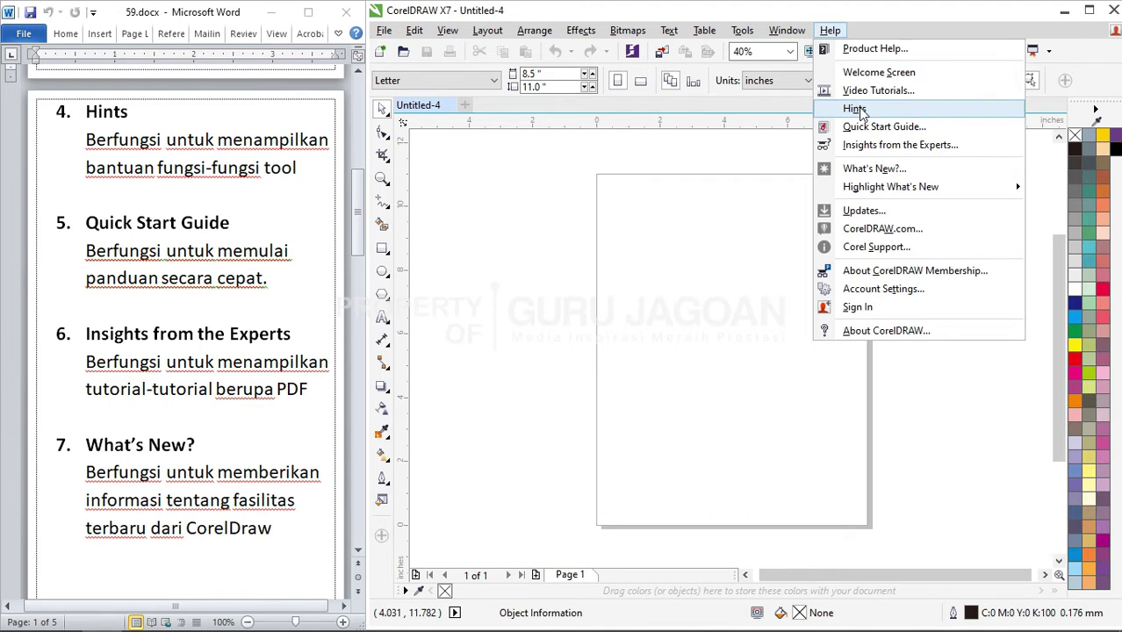
left_click(856, 108)
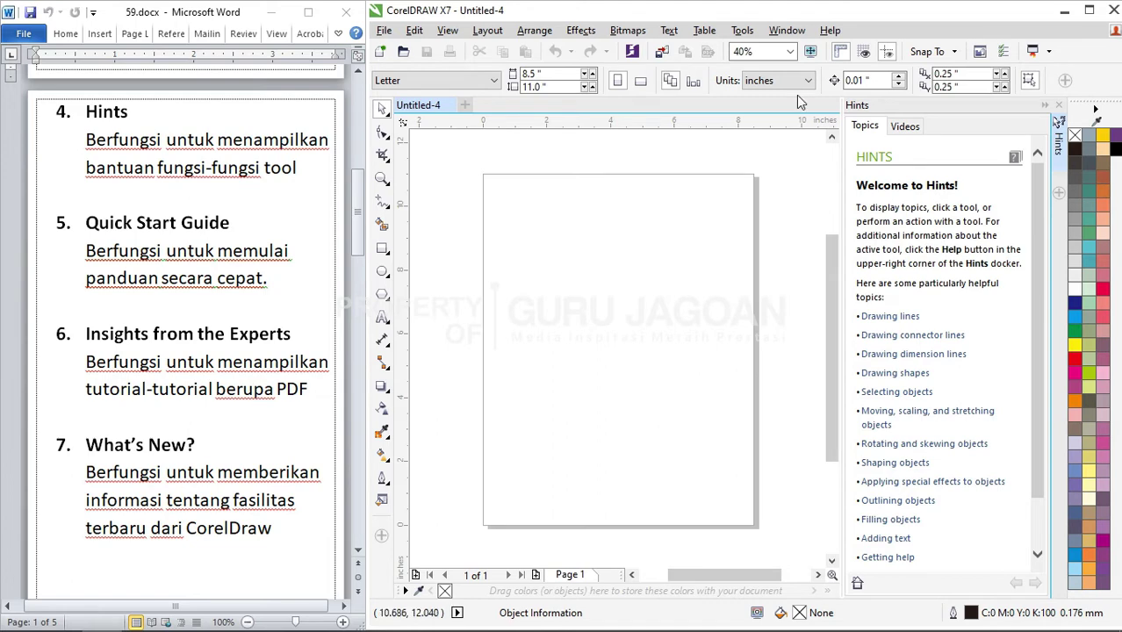
left_click(785, 31)
mouse_move(800, 212)
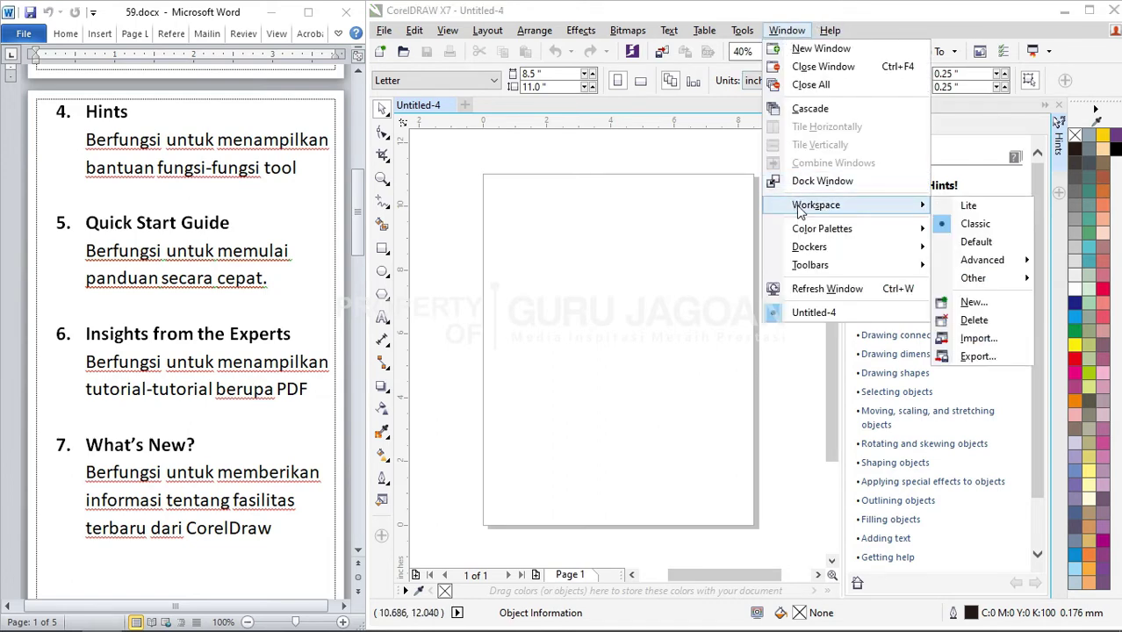
left_click(926, 406)
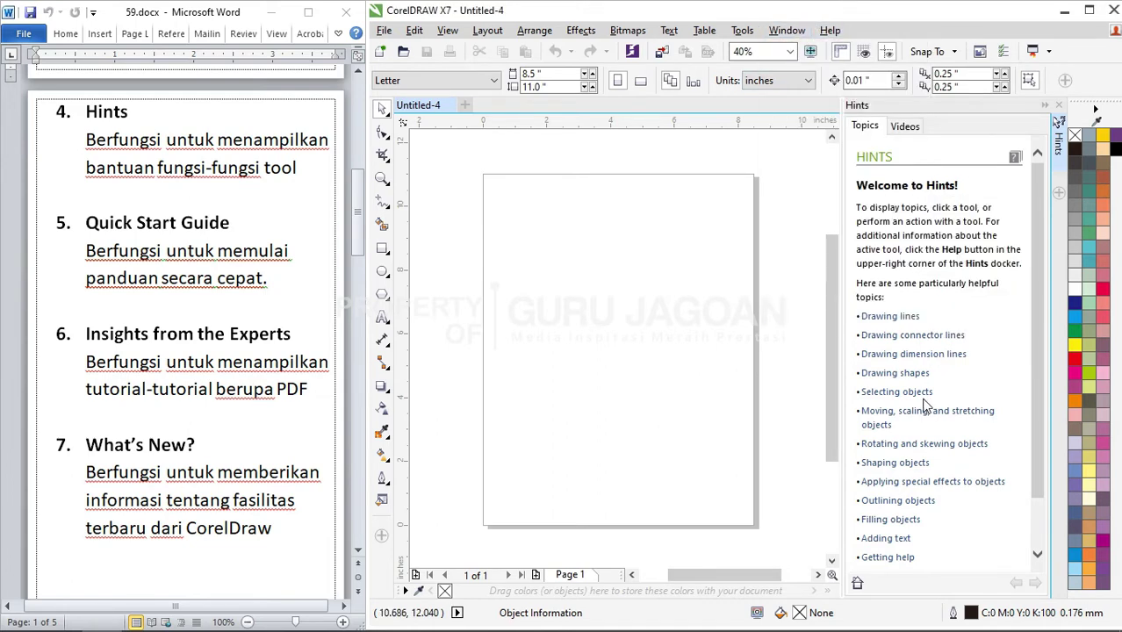
Read through the Drawing lines topic in the Hints docker and close the topic panel
left_click(888, 317)
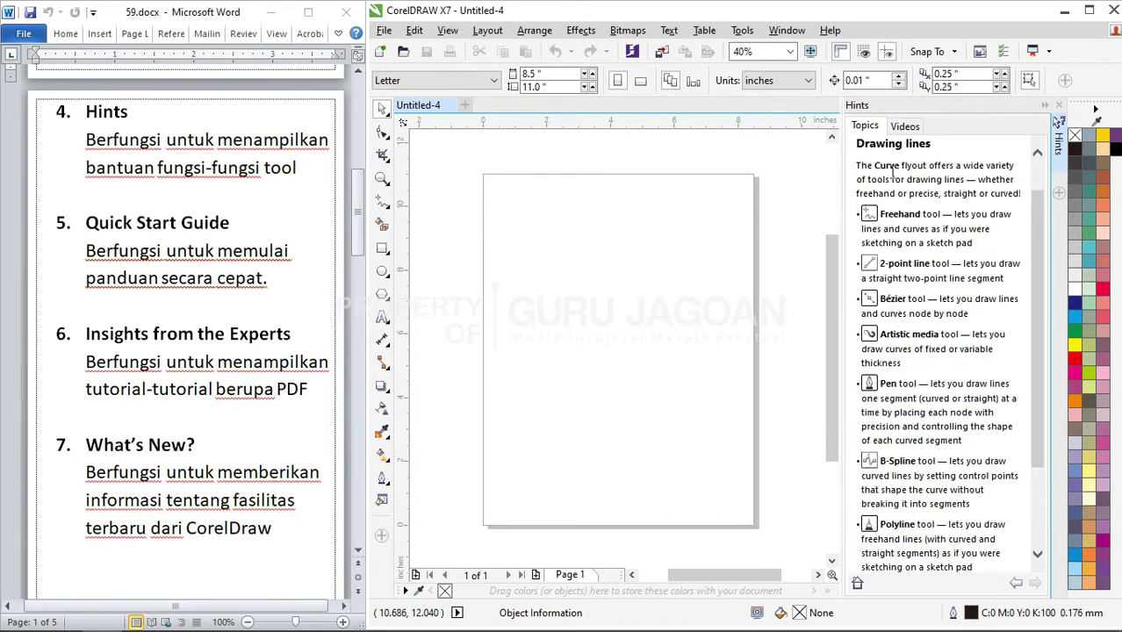
scroll(890, 171, "down", 3)
scroll(891, 362, "up", 4)
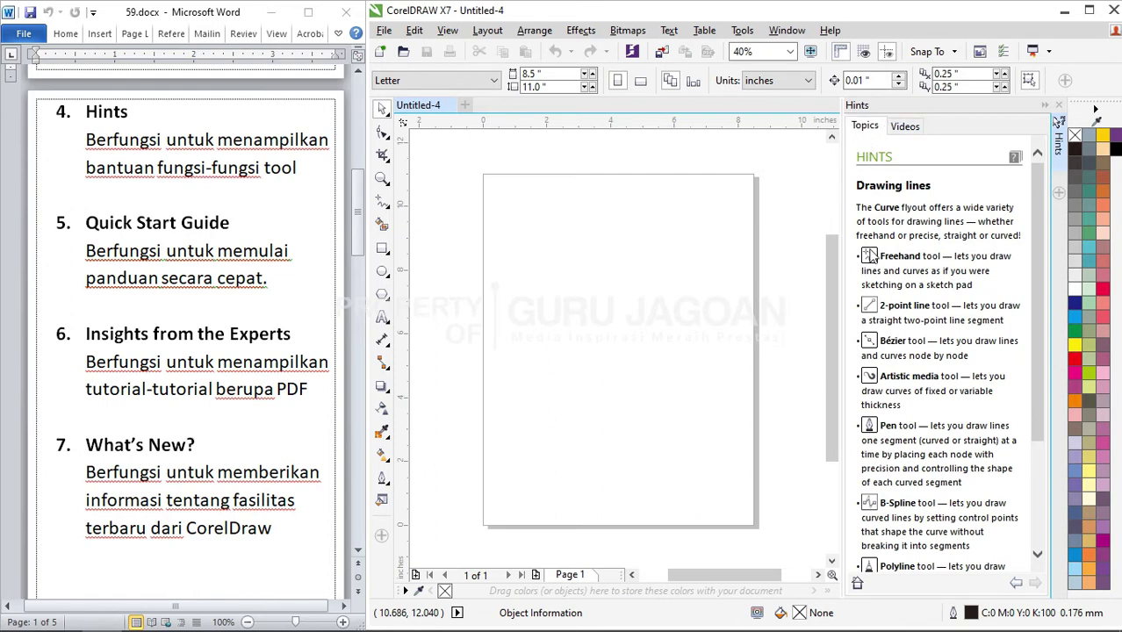
scroll(878, 338, "down", 3)
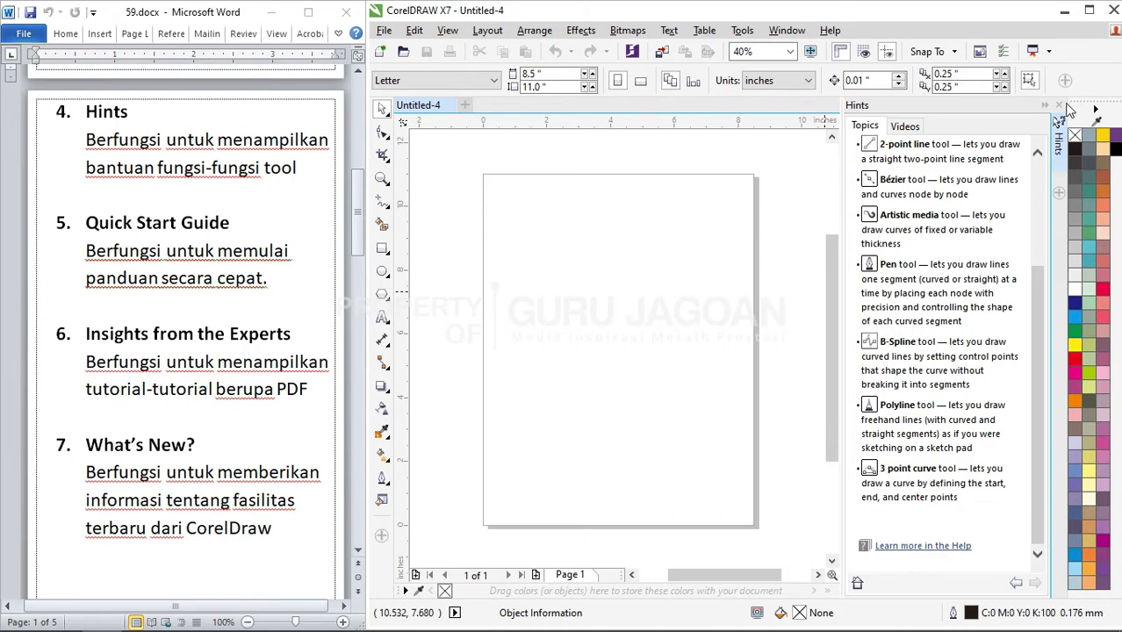
left_click(1057, 105)
Open CorelDRAW's Quick Start Guide in the web browser
left_click(786, 30)
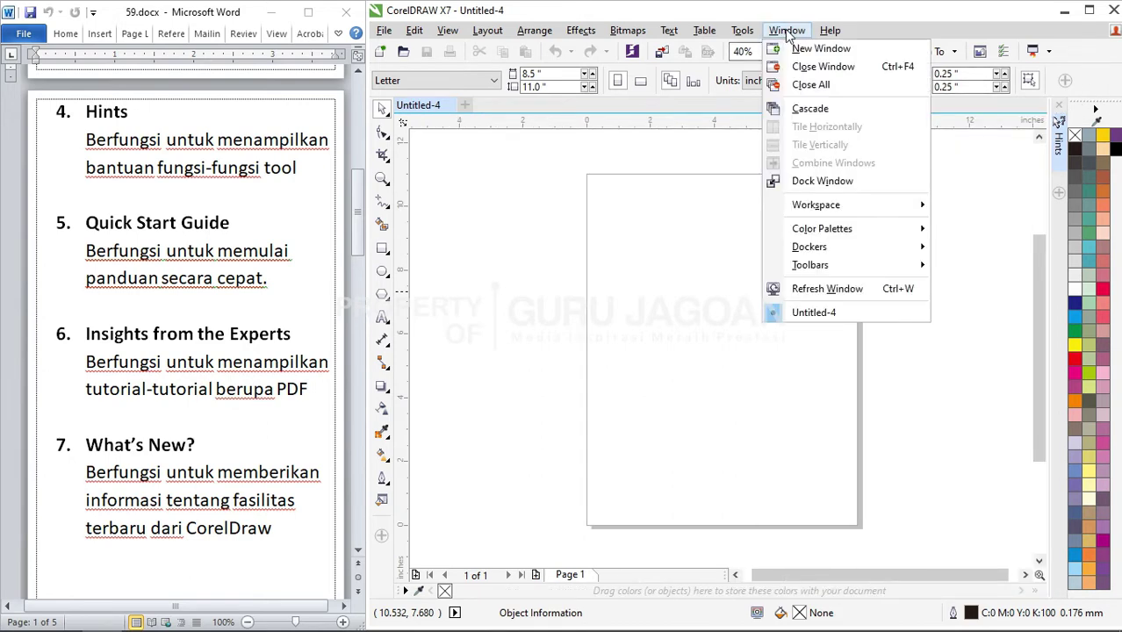
mouse_move(830, 30)
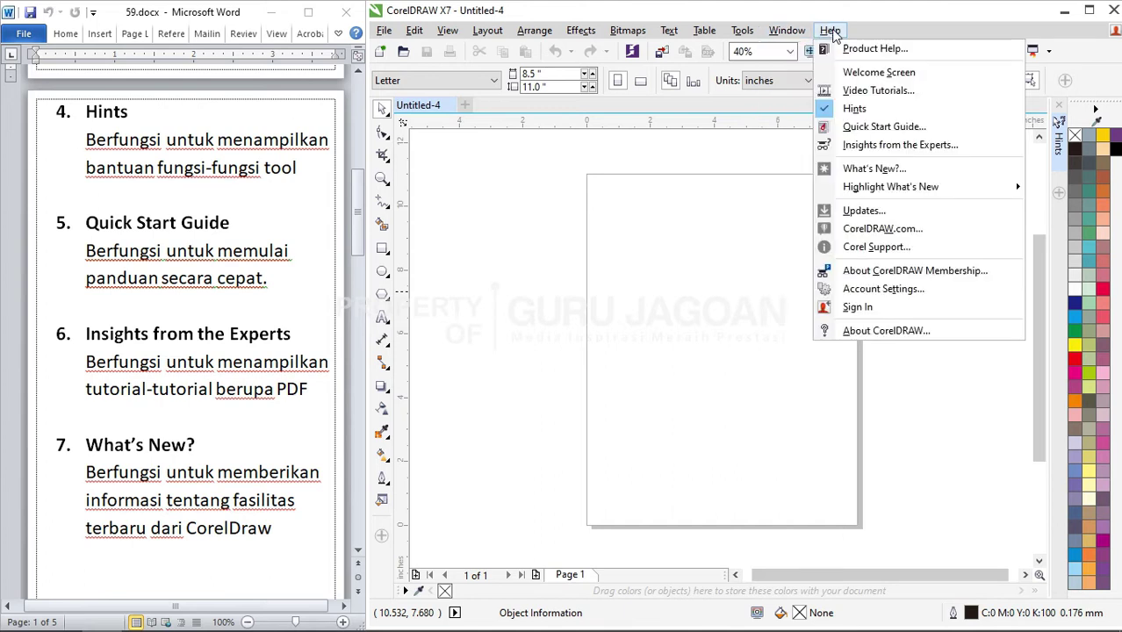
left_click(884, 127)
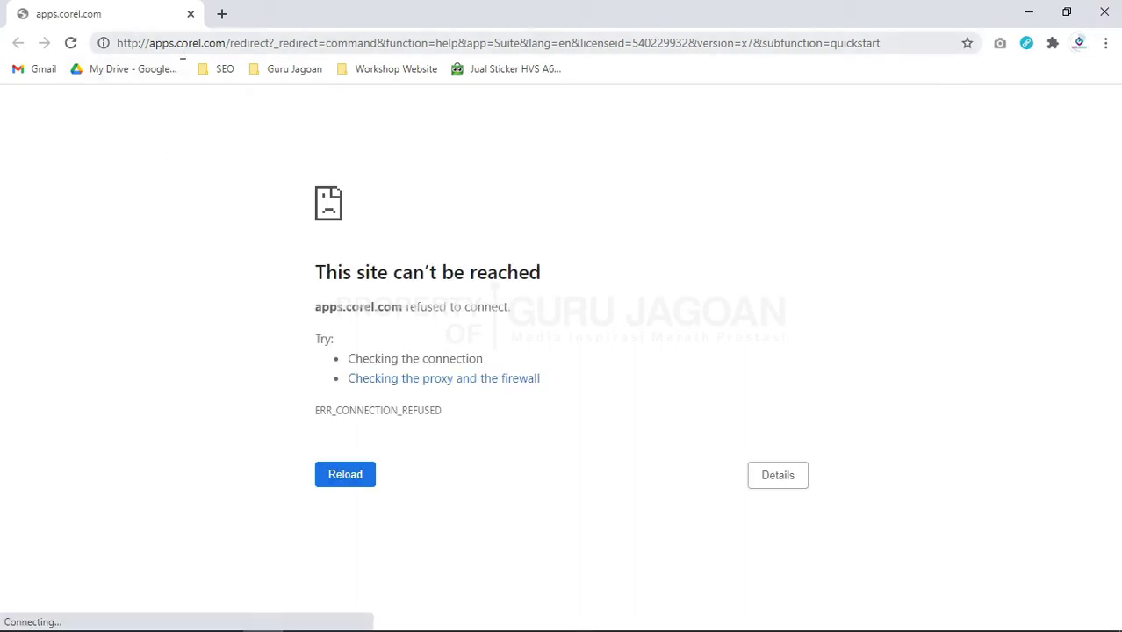
Close the browser with the Quick Start Guide page and open CorelDRAW's What's New page
left_click(1107, 10)
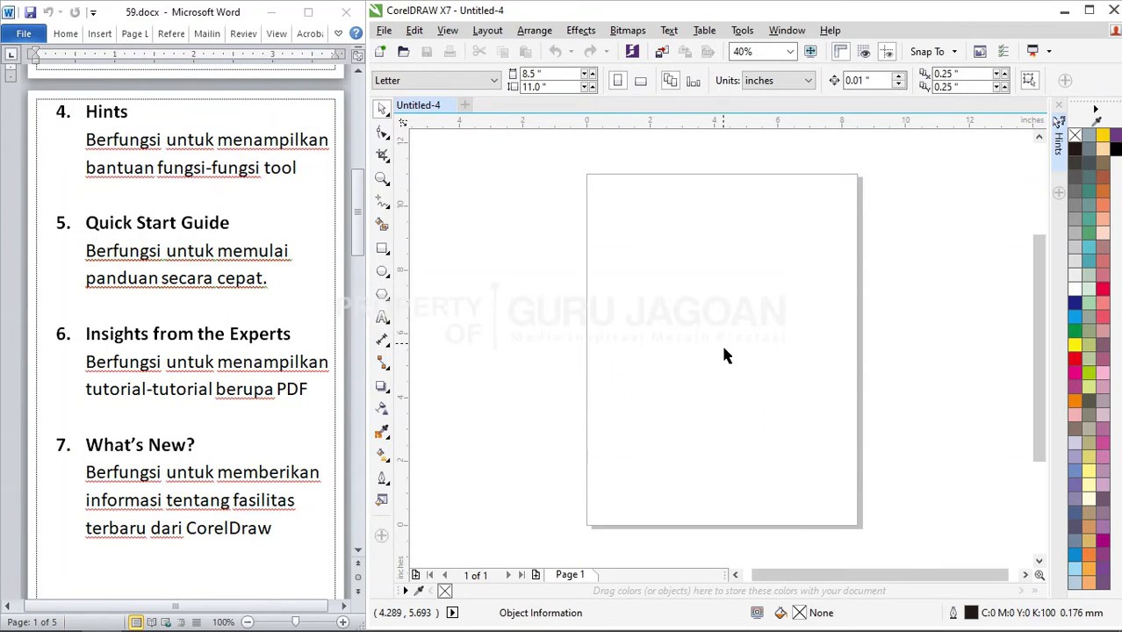
left_click(790, 32)
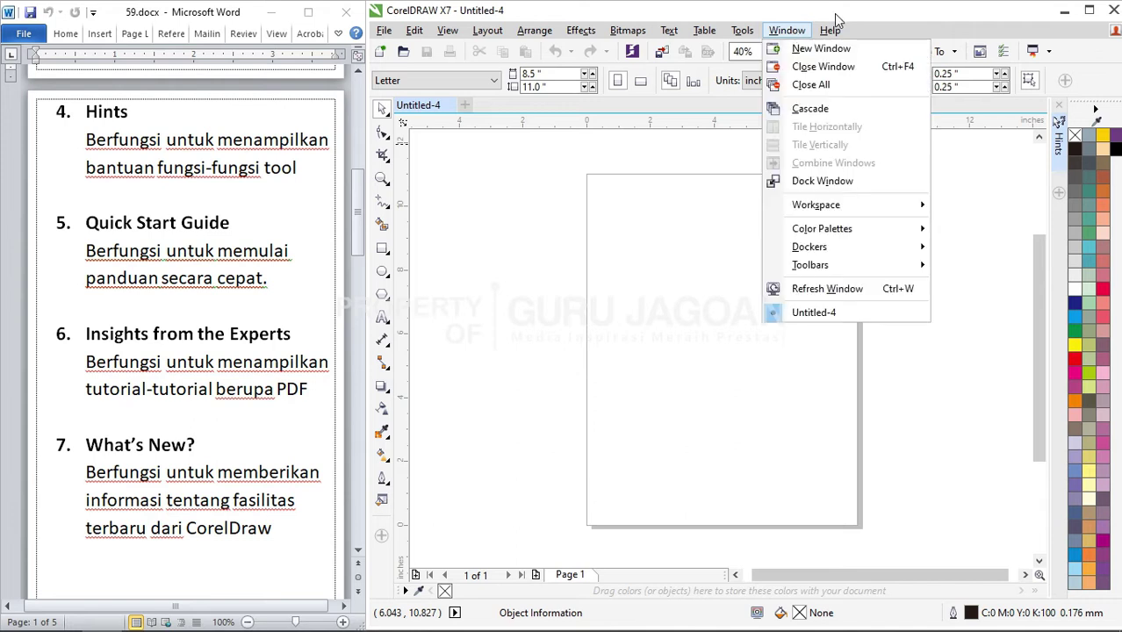
left_click(831, 30)
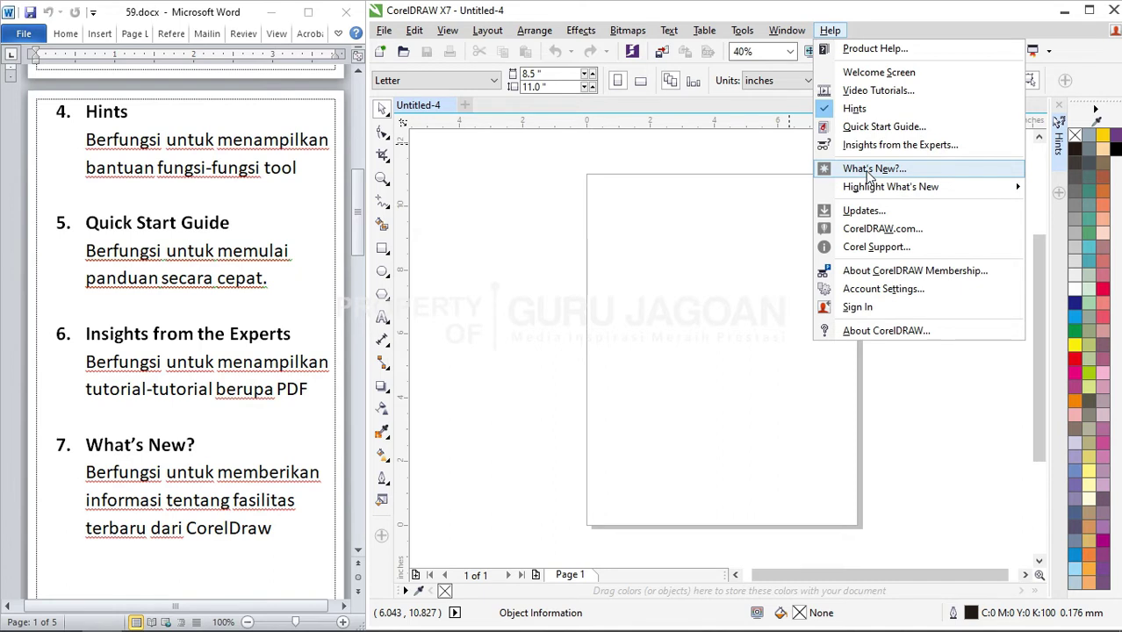
left_click(870, 168)
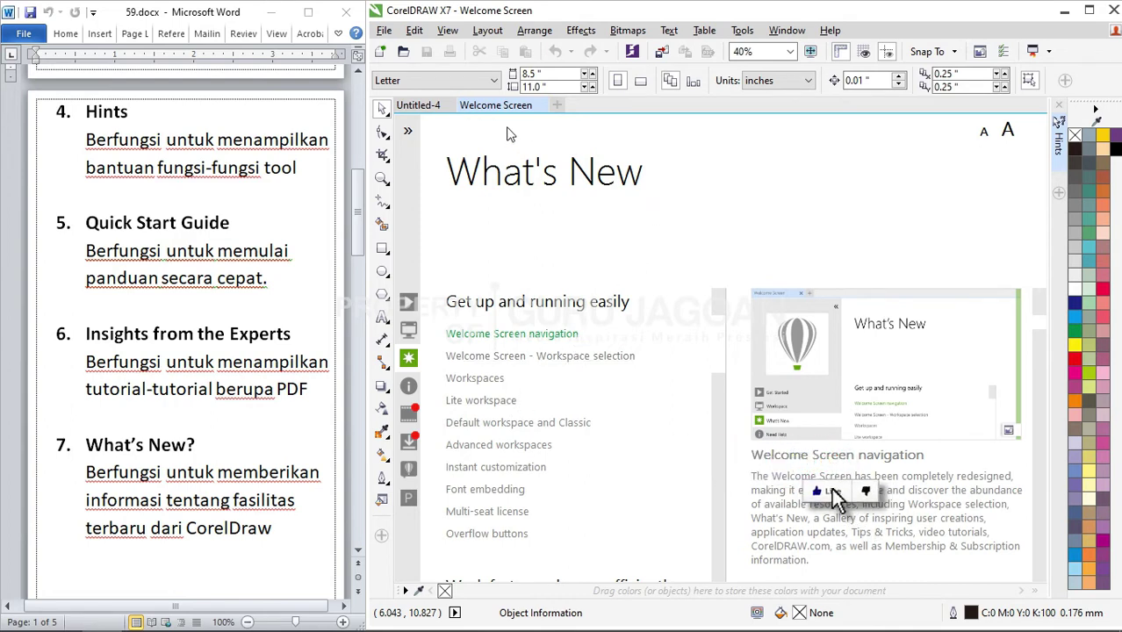
Close the Welcome Screen, show the Highlight What's New section of the Word notes, and highlight features new since Version X6
left_click(540, 106)
scroll(298, 379, "down", 5)
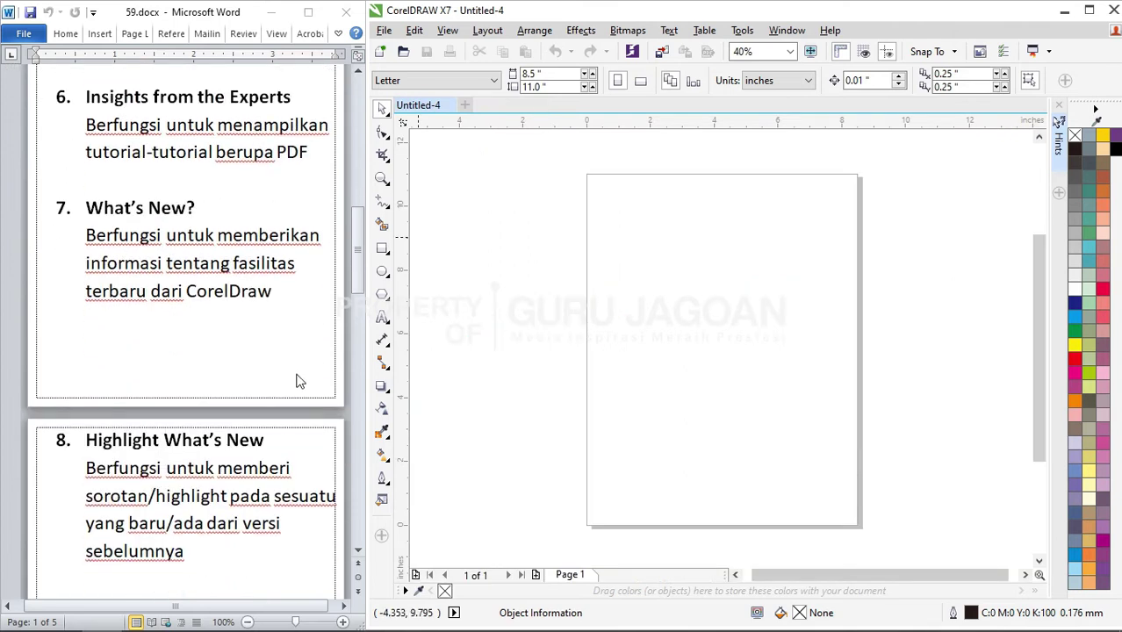
scroll(301, 378, "down", 3)
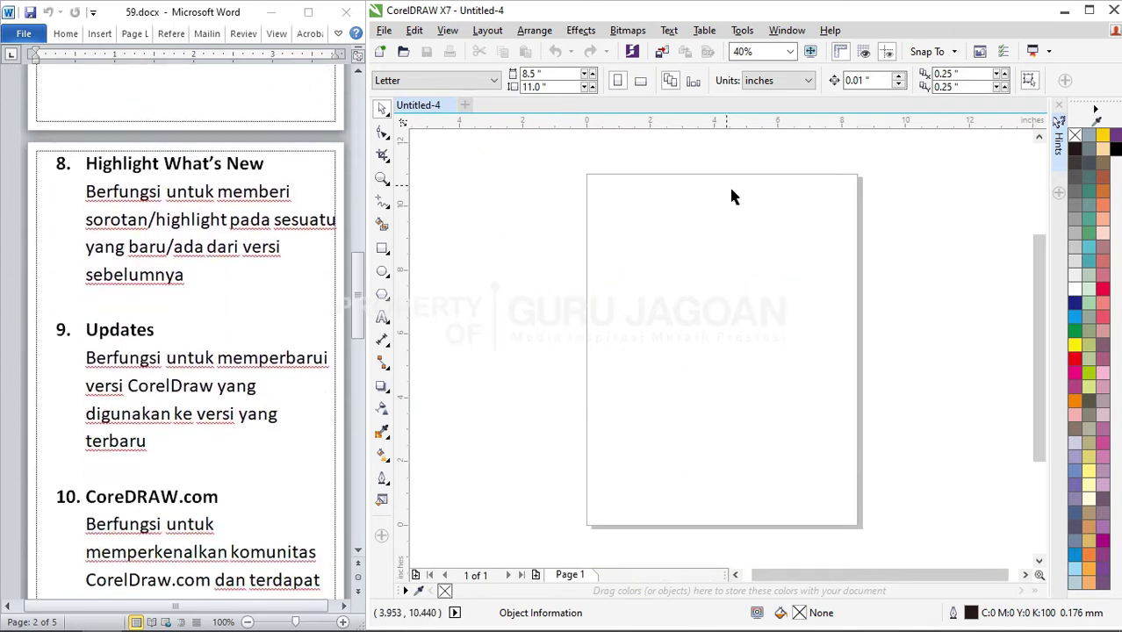
left_click(829, 30)
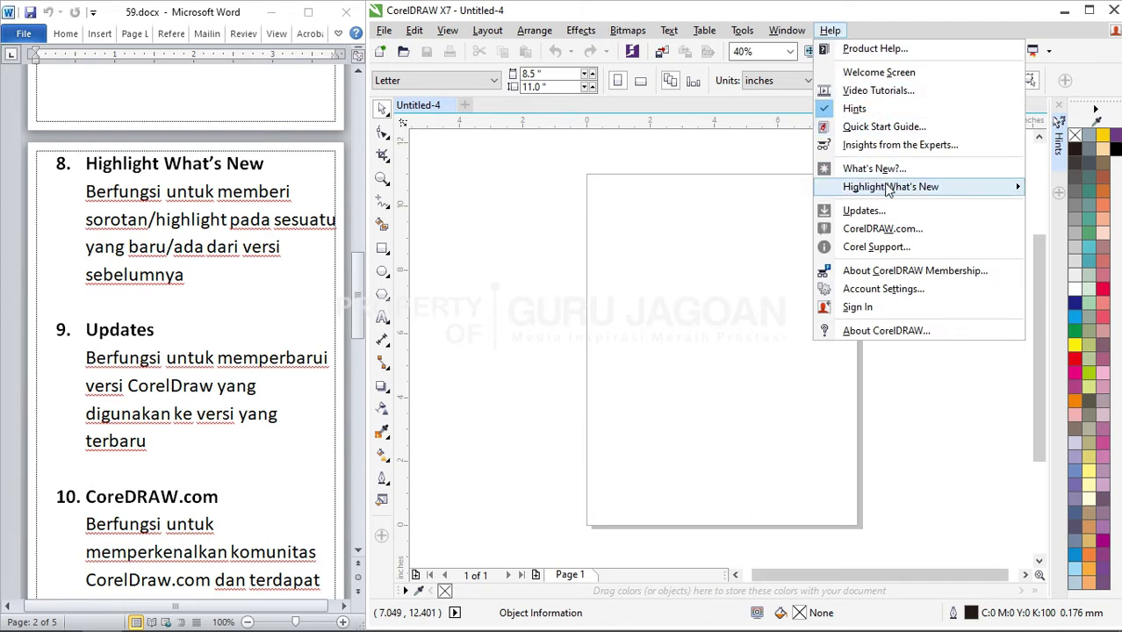
mouse_move(889, 195)
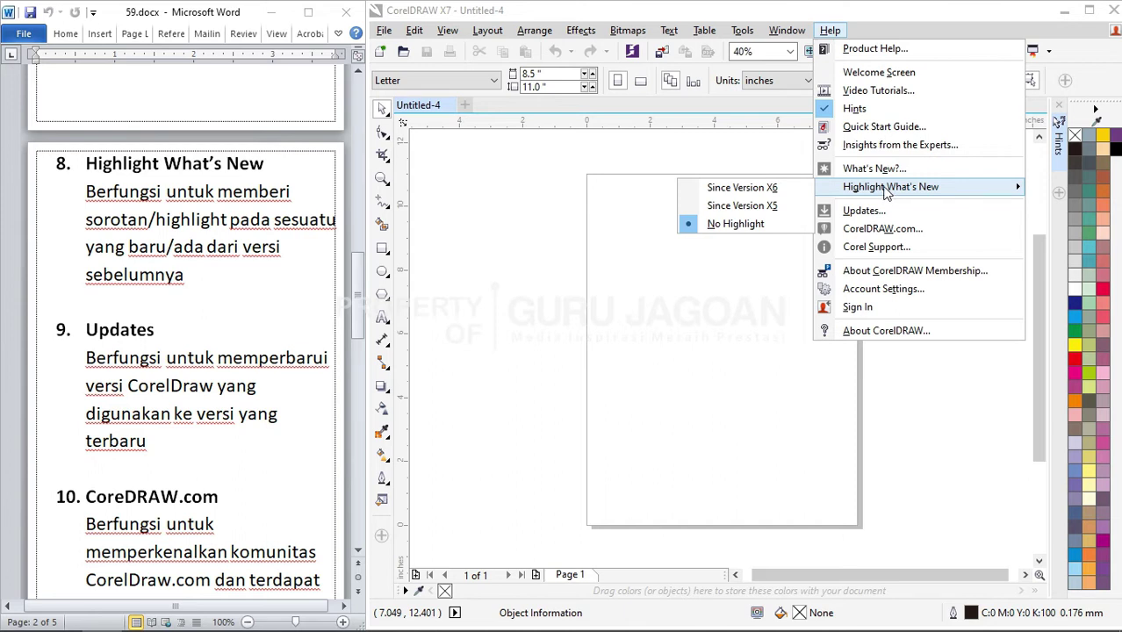
mouse_move(850, 192)
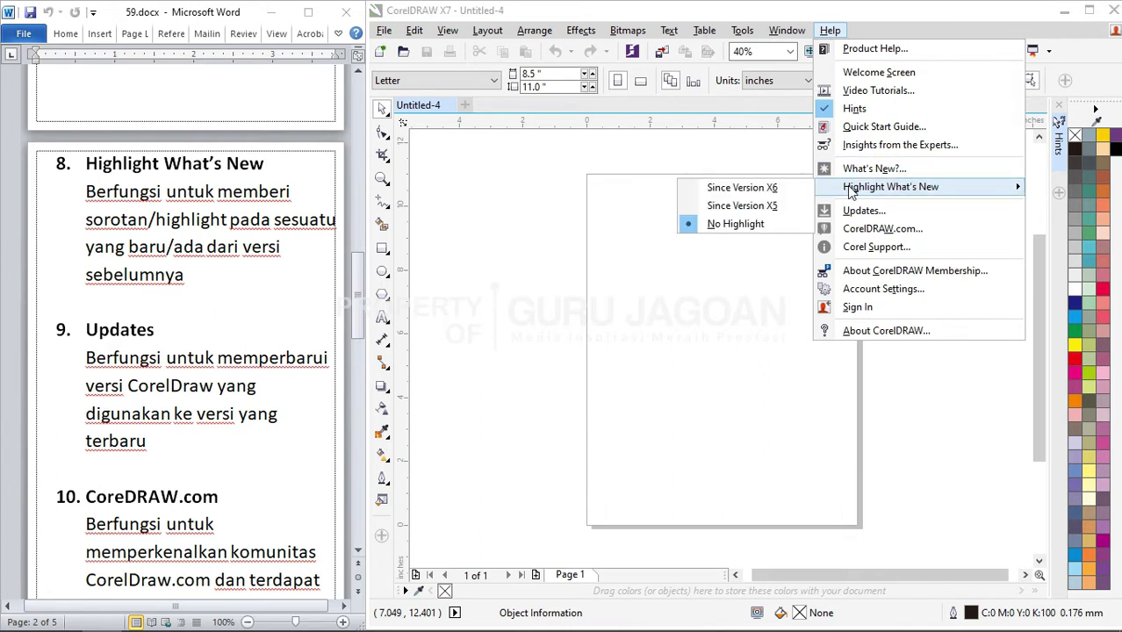
left_click(752, 187)
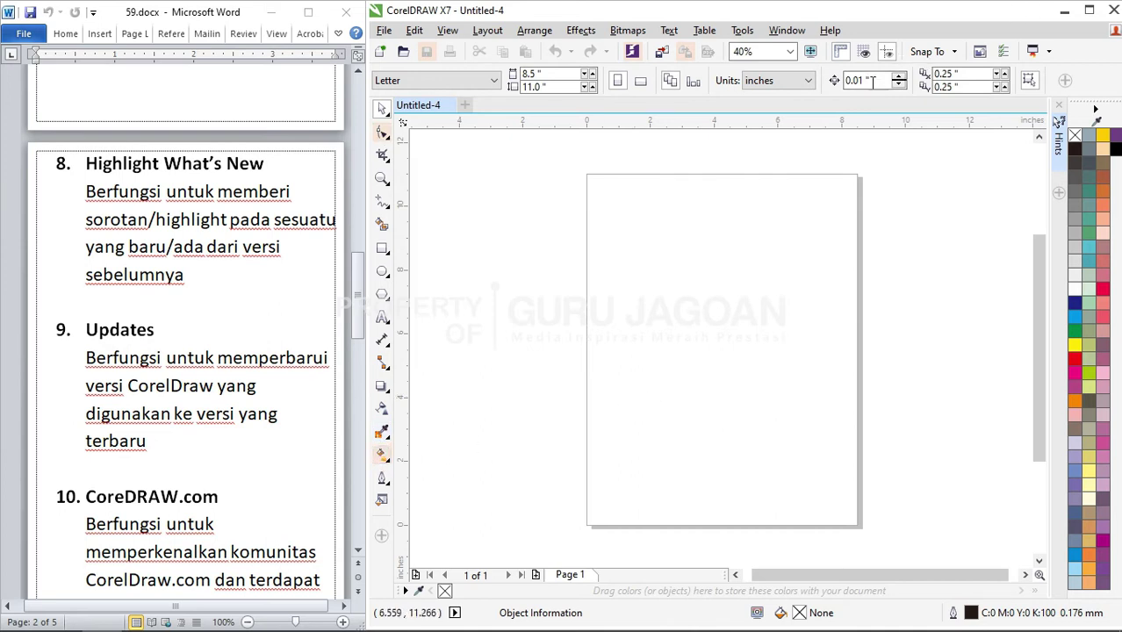
Examine which Help, Window, Bitmaps, View and Layout commands are highlighted as new
left_click(830, 31)
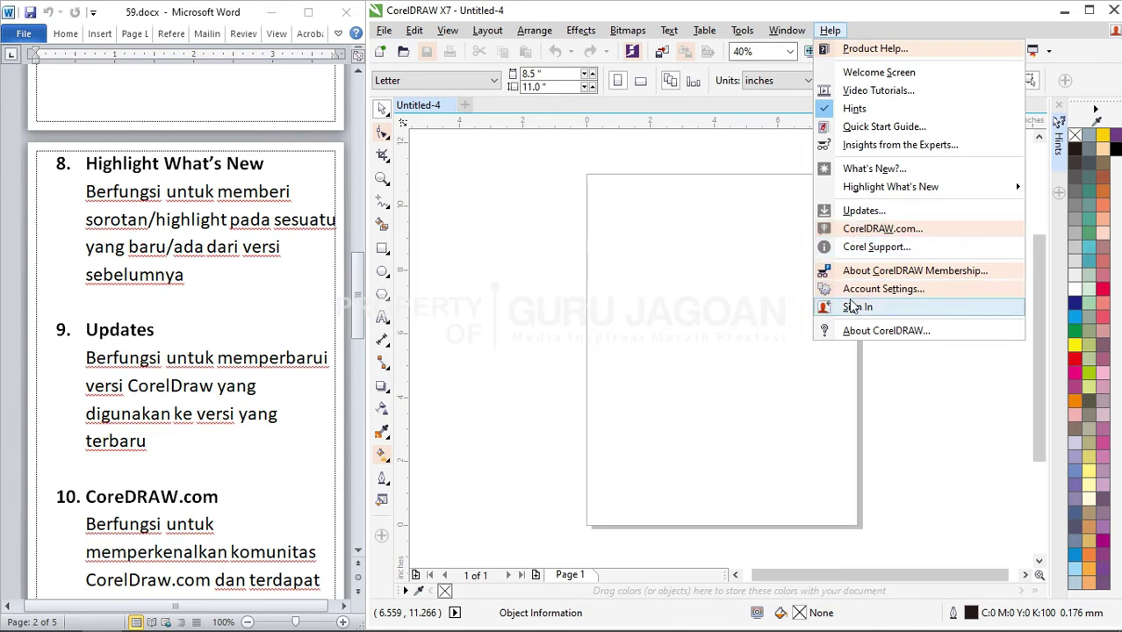
left_click(785, 30)
left_click(786, 30)
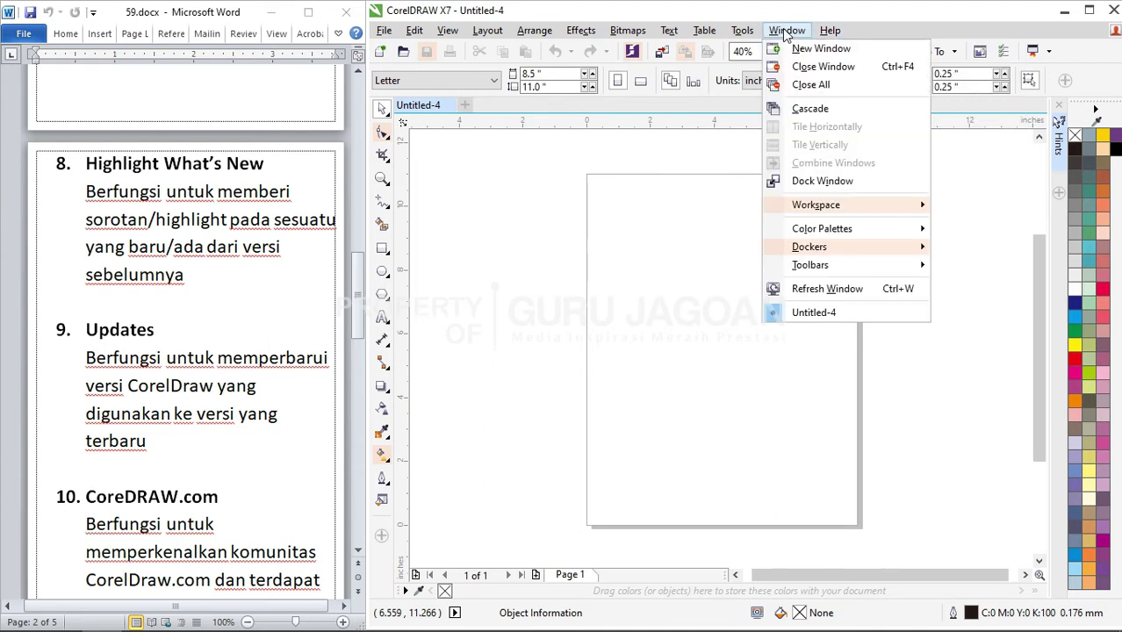
mouse_move(628, 34)
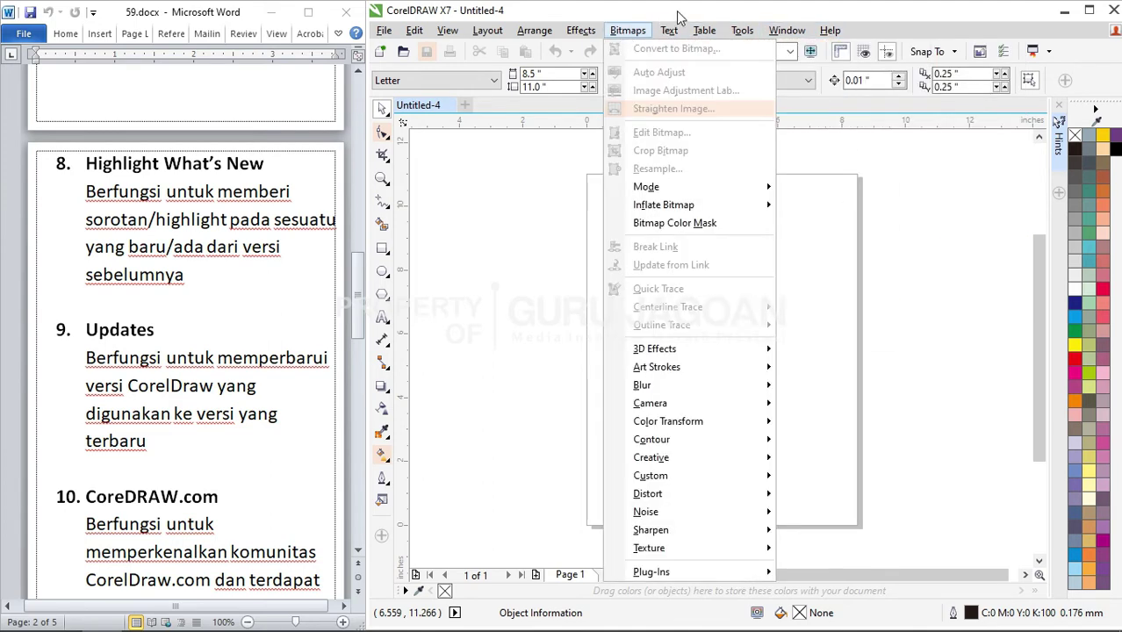
mouse_move(672, 34)
mouse_move(518, 39)
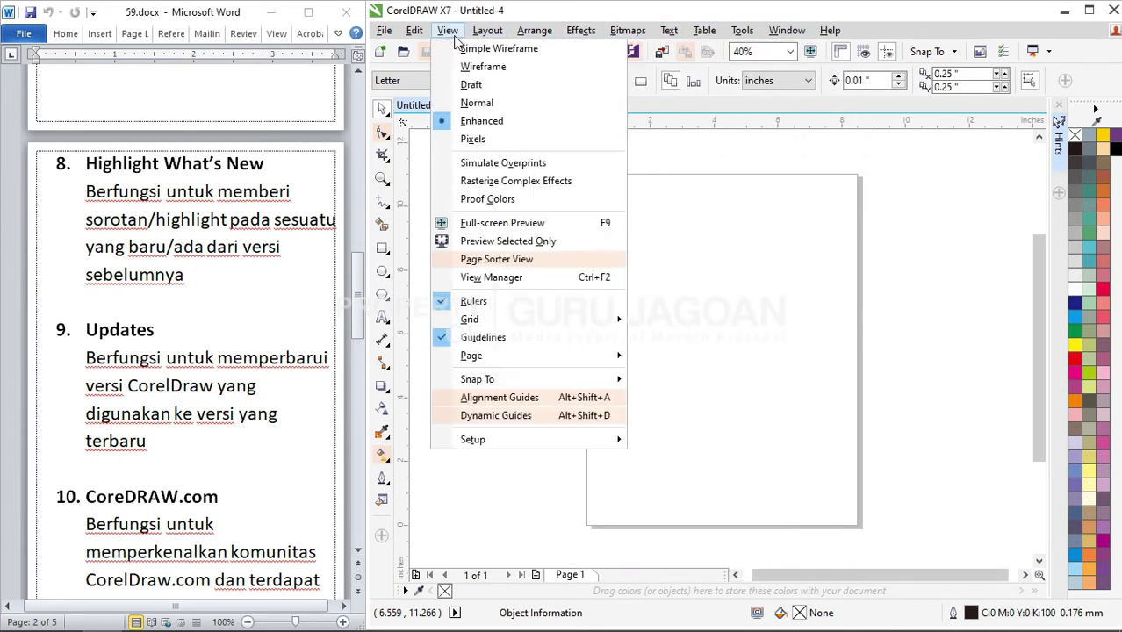
mouse_move(463, 34)
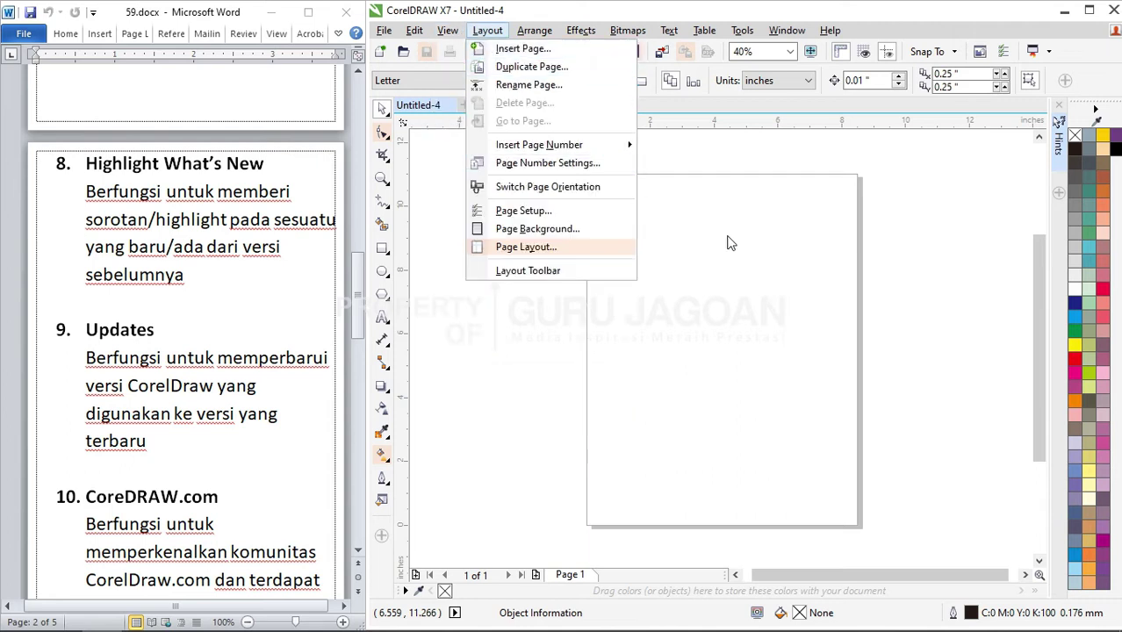
left_click(753, 265)
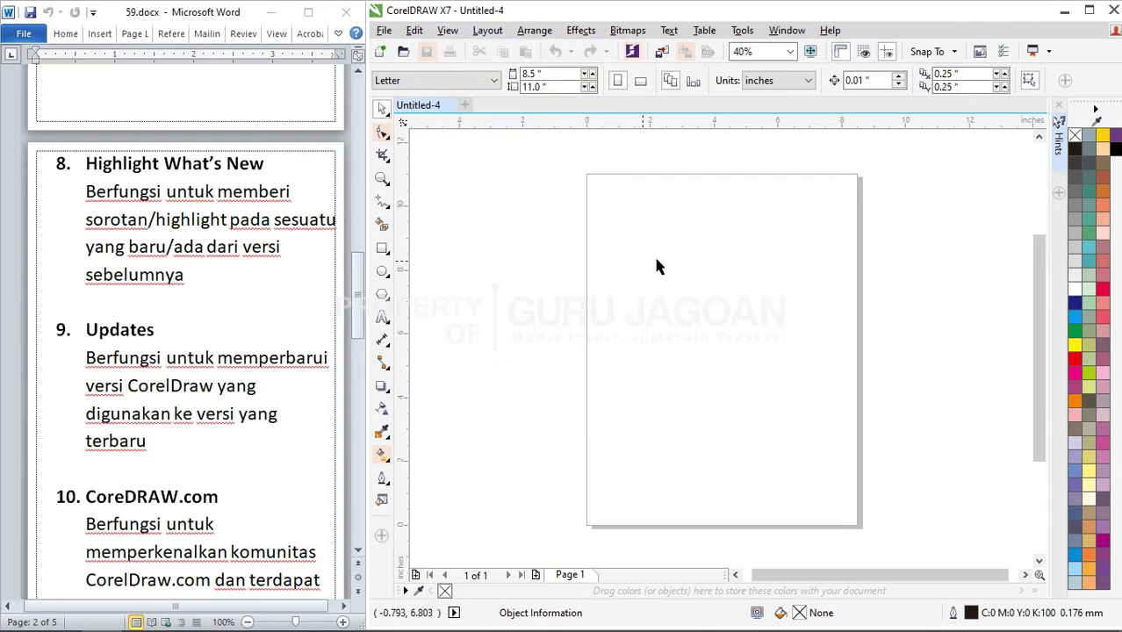
Draw two ellipses in the page's upper half, about 2.76 by 2.06 inches and about 1.83 by 2.55 inches
right_click(719, 225)
left_click(385, 279)
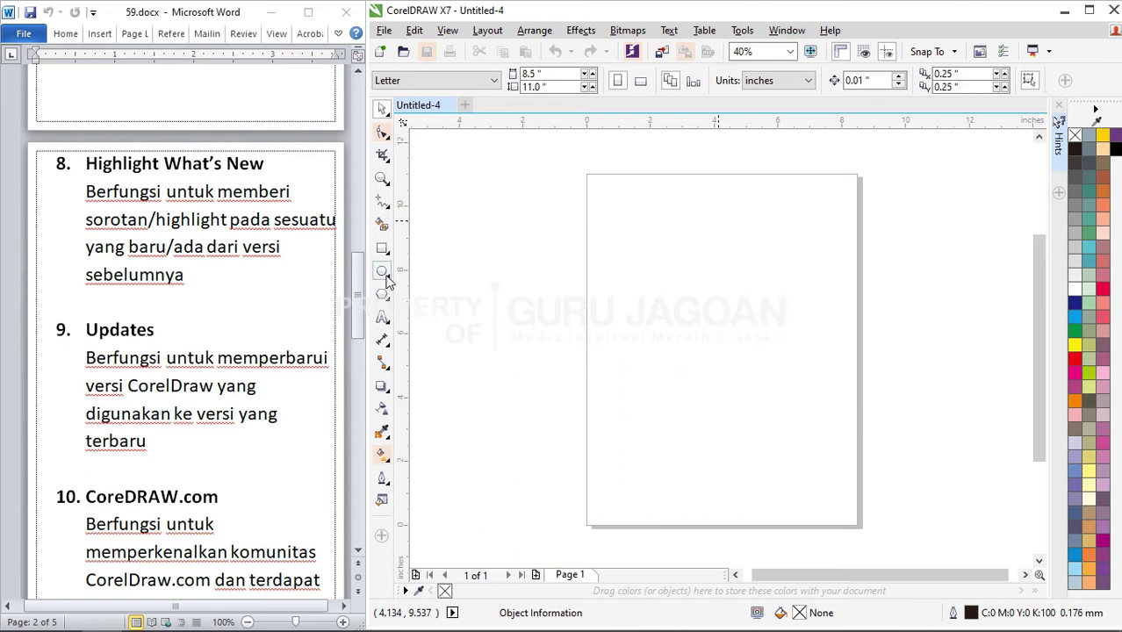
left_click(381, 271)
left_click_drag(593, 238, 691, 314)
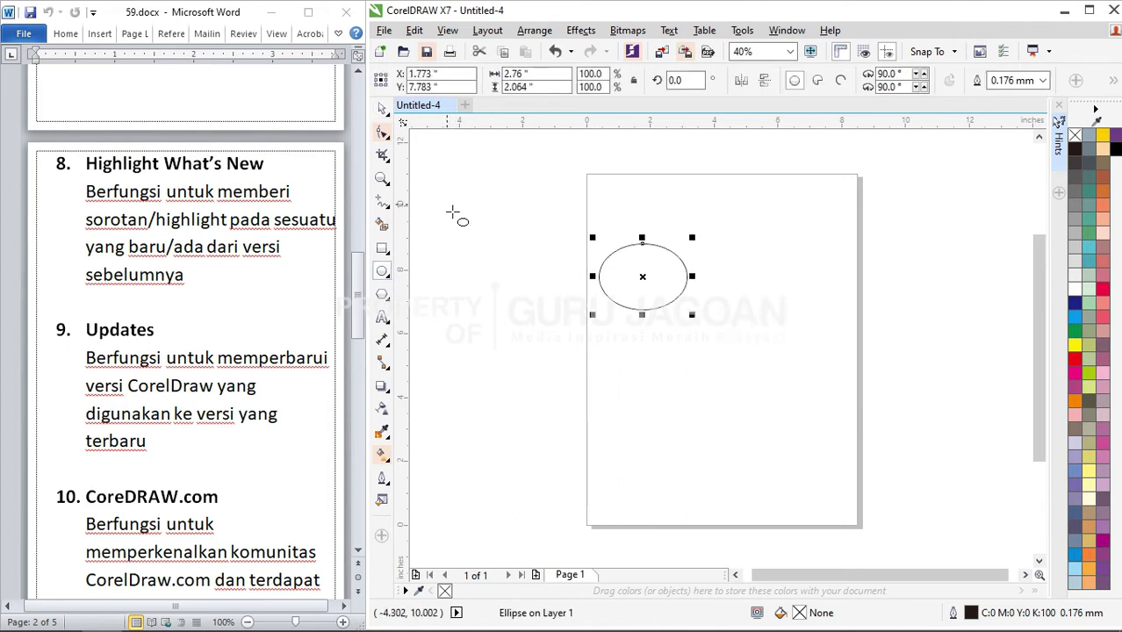
left_click_drag(733, 195, 802, 288)
Check the second ellipse's object commands for new-feature highlights and return to the Pick tool
right_click(777, 204)
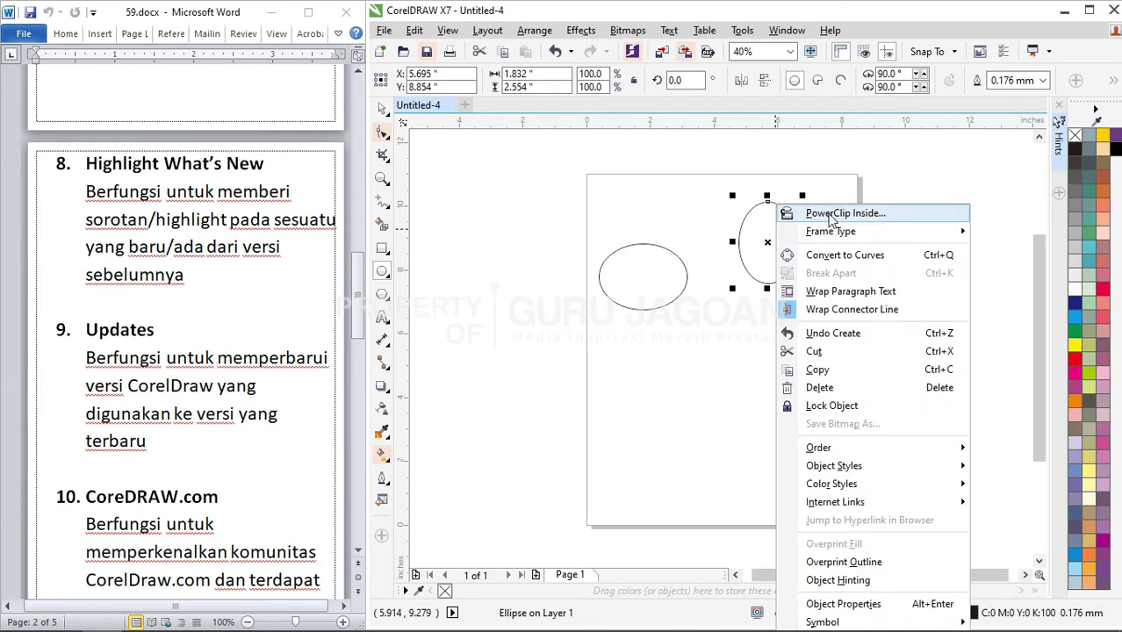
left_click(834, 179)
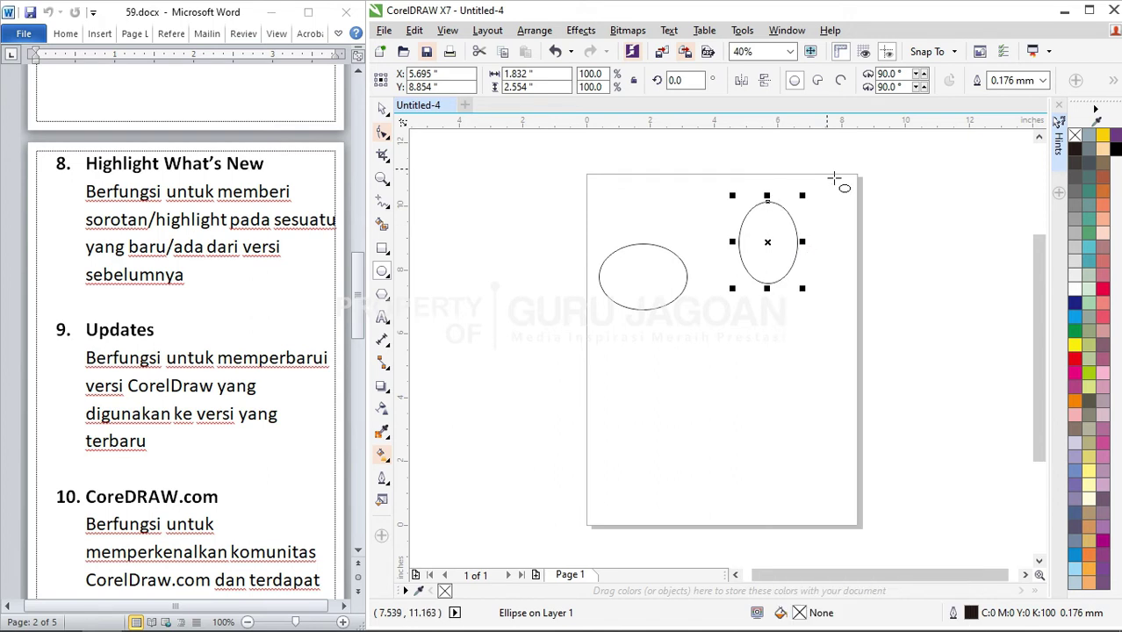
left_click(382, 107)
Read through the Word notes from Updates to About CorelDRAW alongside the matching Help commands
left_click(830, 30)
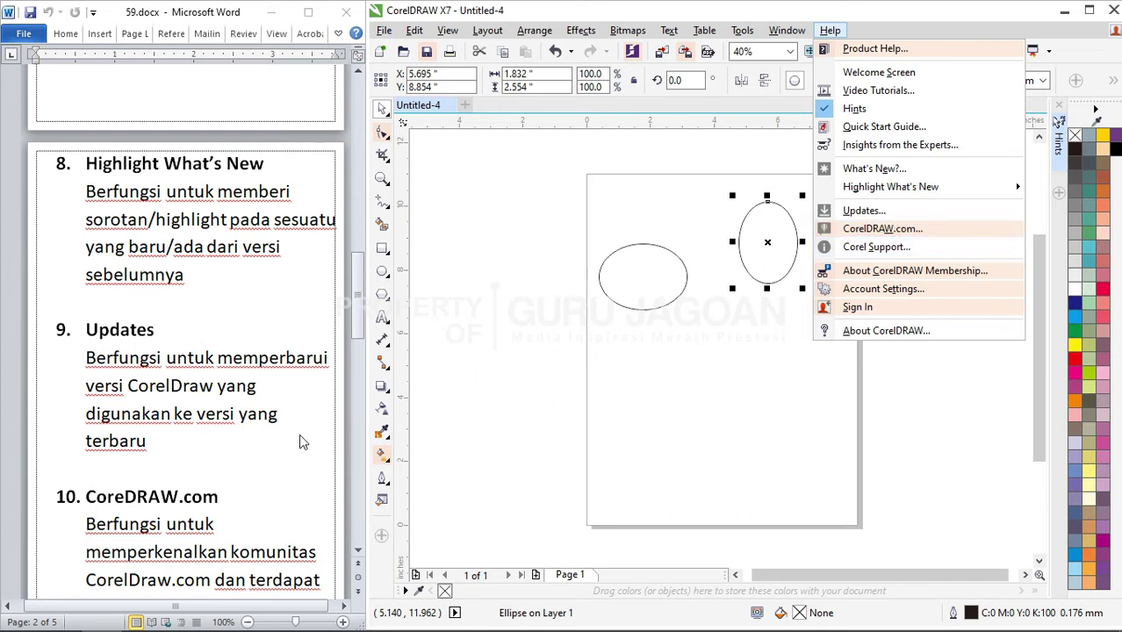
left_click_drag(358, 321, 358, 346)
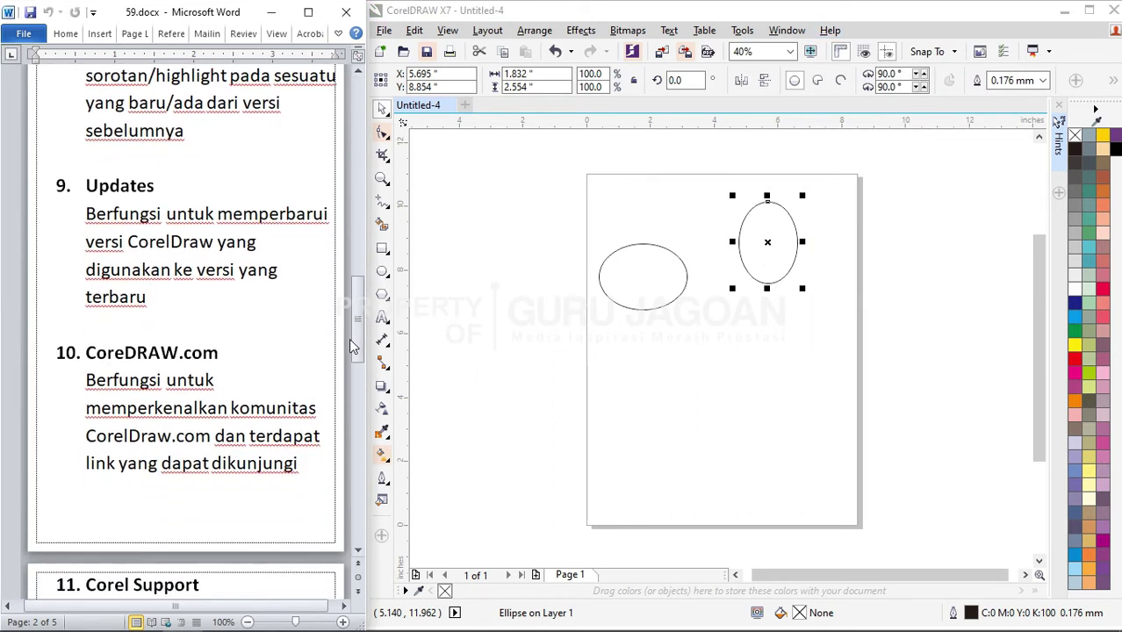
left_click(830, 30)
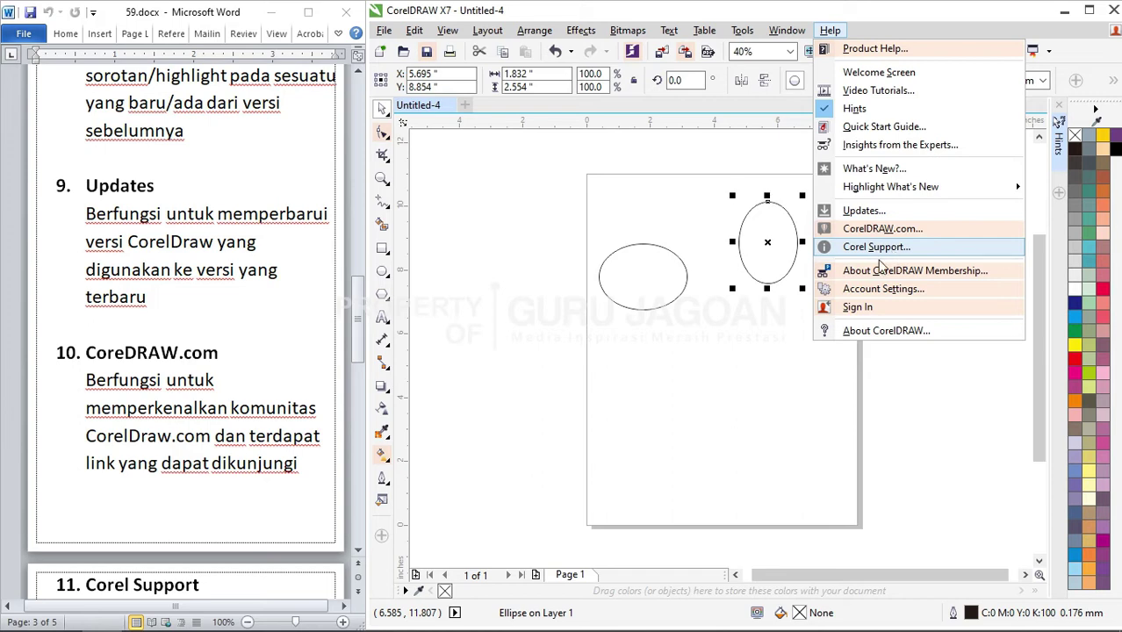
scroll(243, 395, "down", 10)
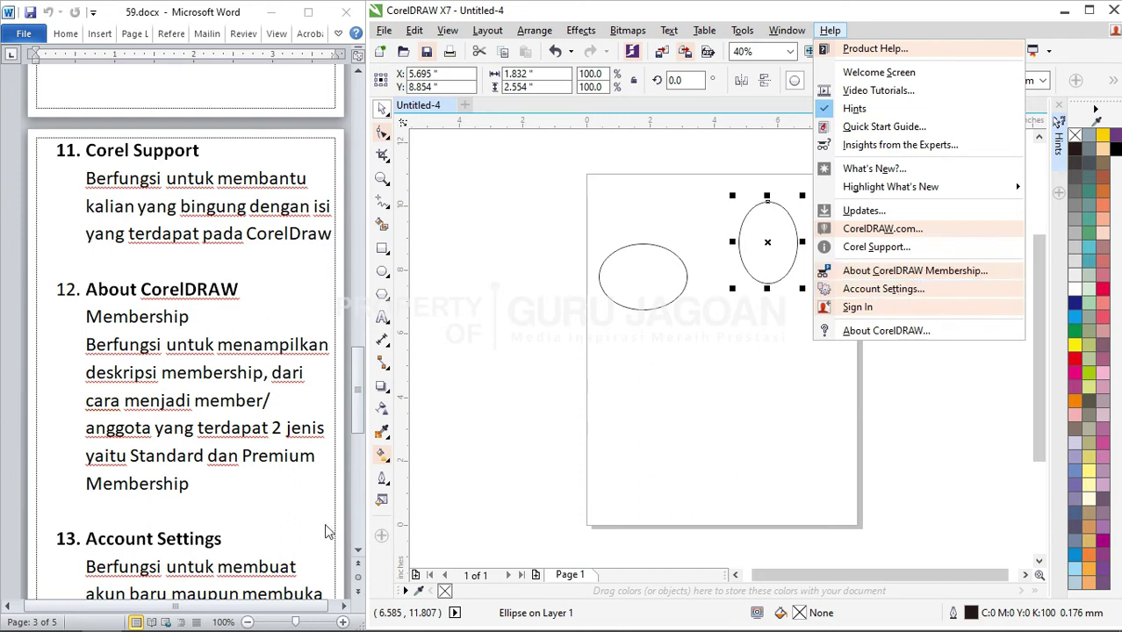
scroll(237, 503, "down", 3)
scroll(237, 502, "down", 5)
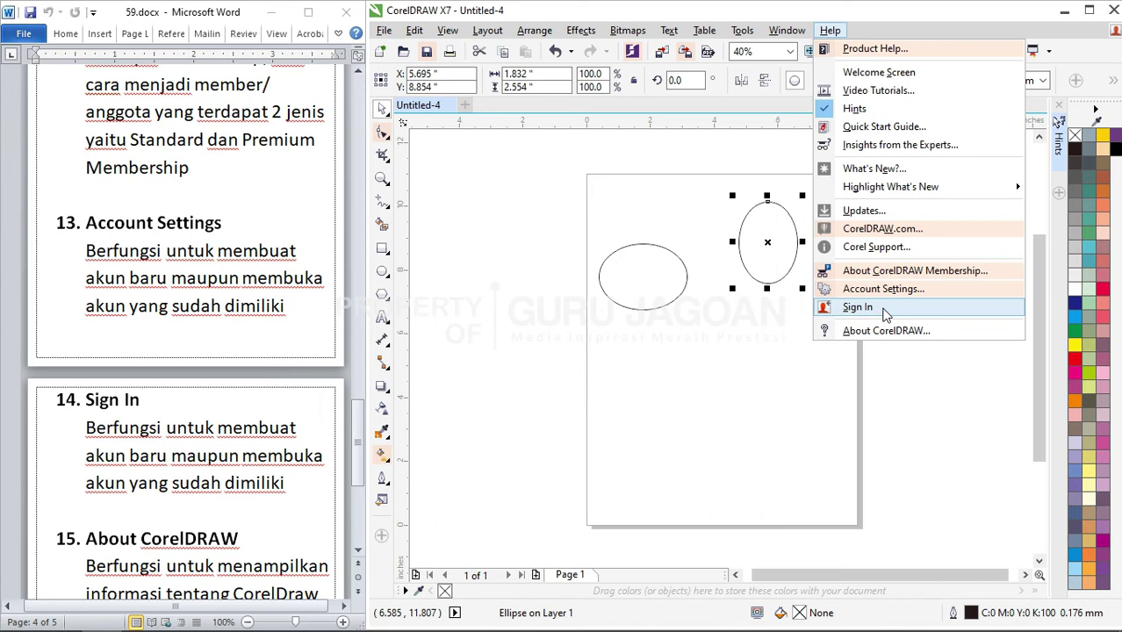
scroll(288, 461, "down", 3)
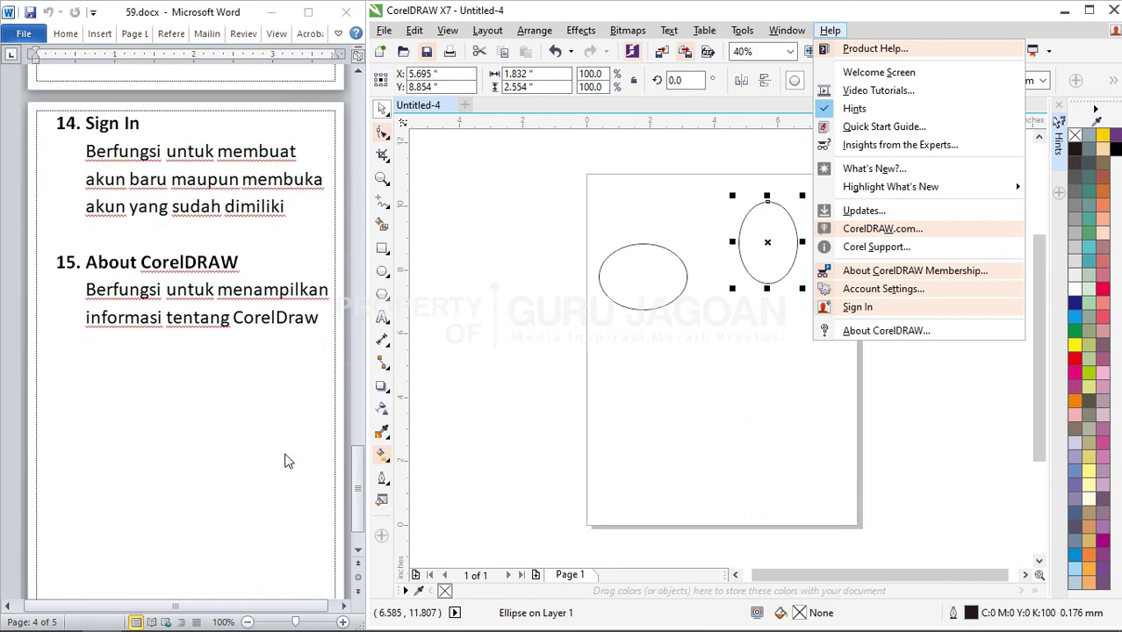
Open About CorelDRAW, view the Display, Printing and Corel EXEs & DLLs categories of its system information, and close the System Info dialog
left_click(908, 342)
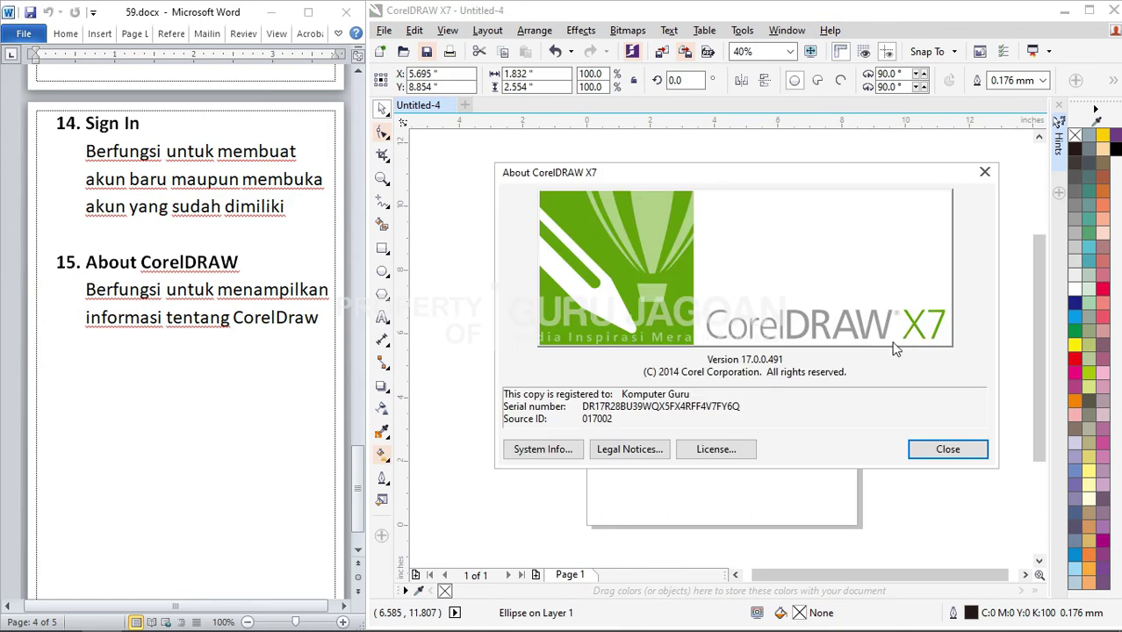
left_click(563, 449)
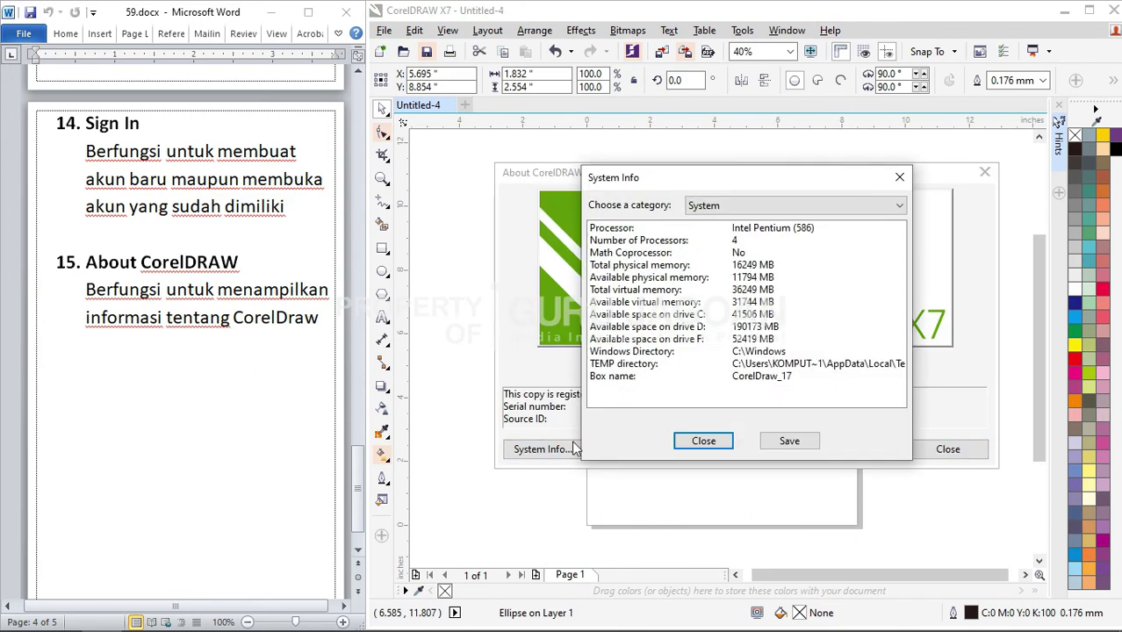
left_click(747, 205)
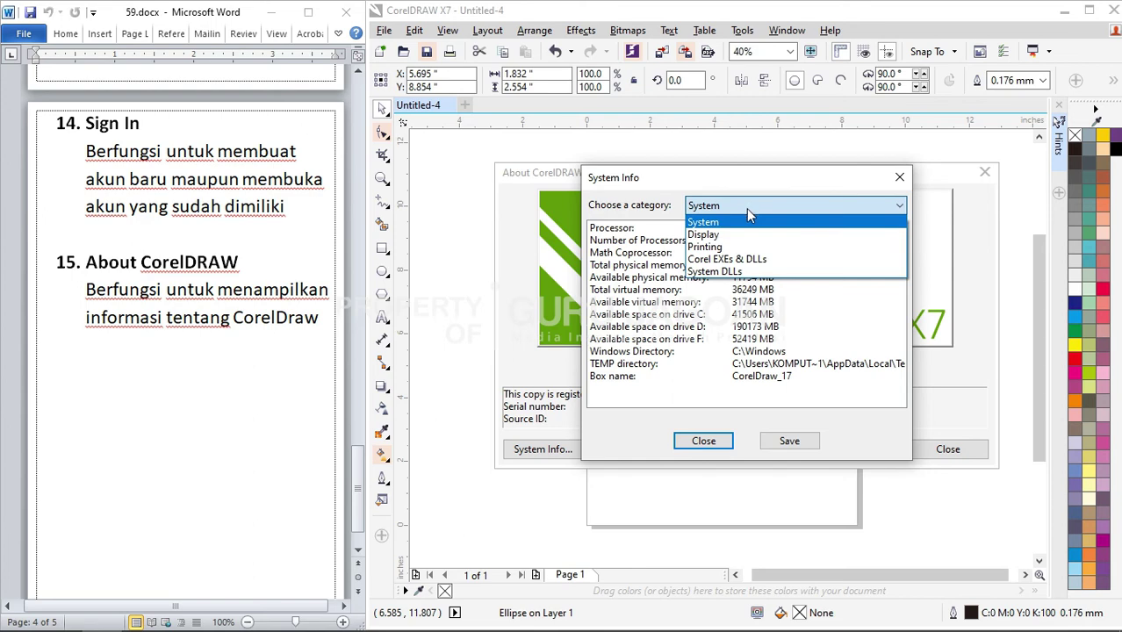
left_click(744, 235)
left_click(754, 212)
left_click(737, 247)
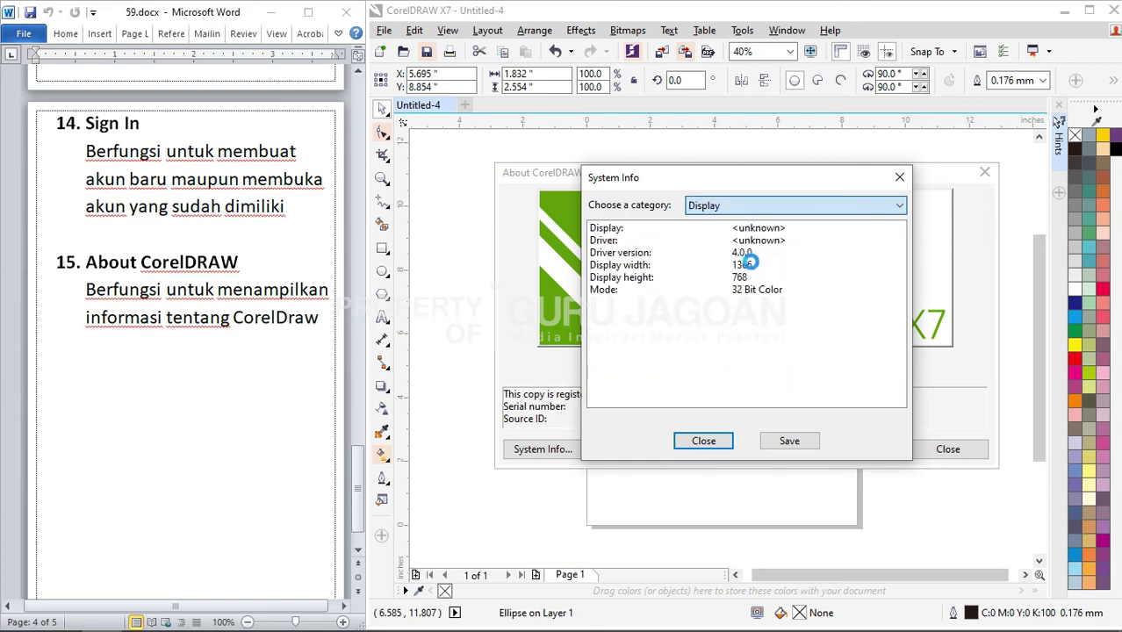
left_click(755, 205)
left_click(746, 259)
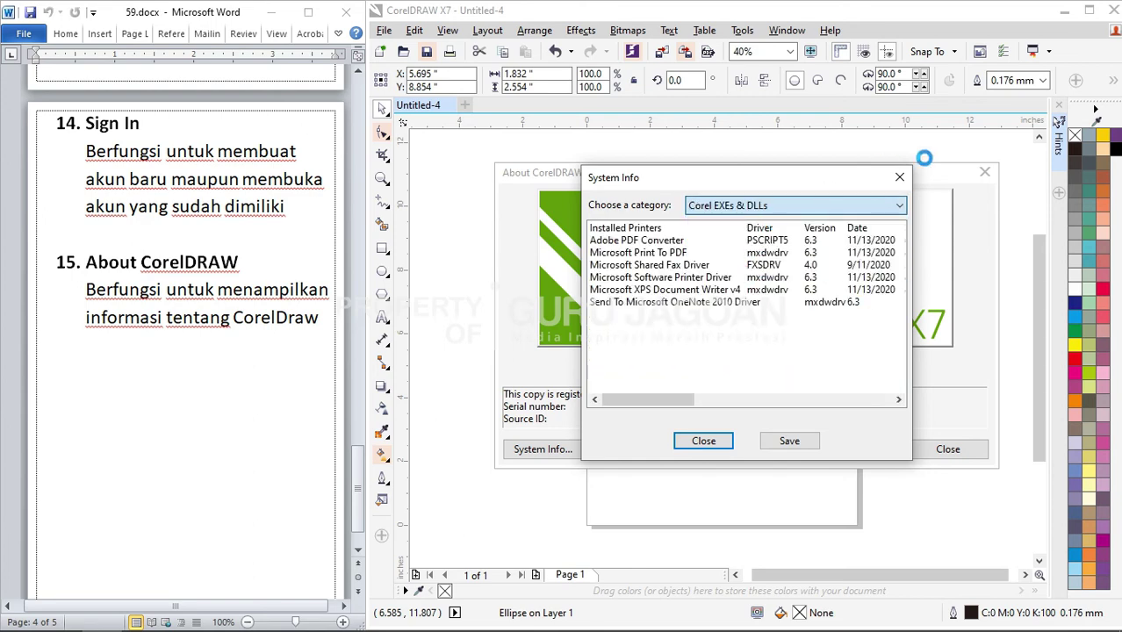
left_click(899, 177)
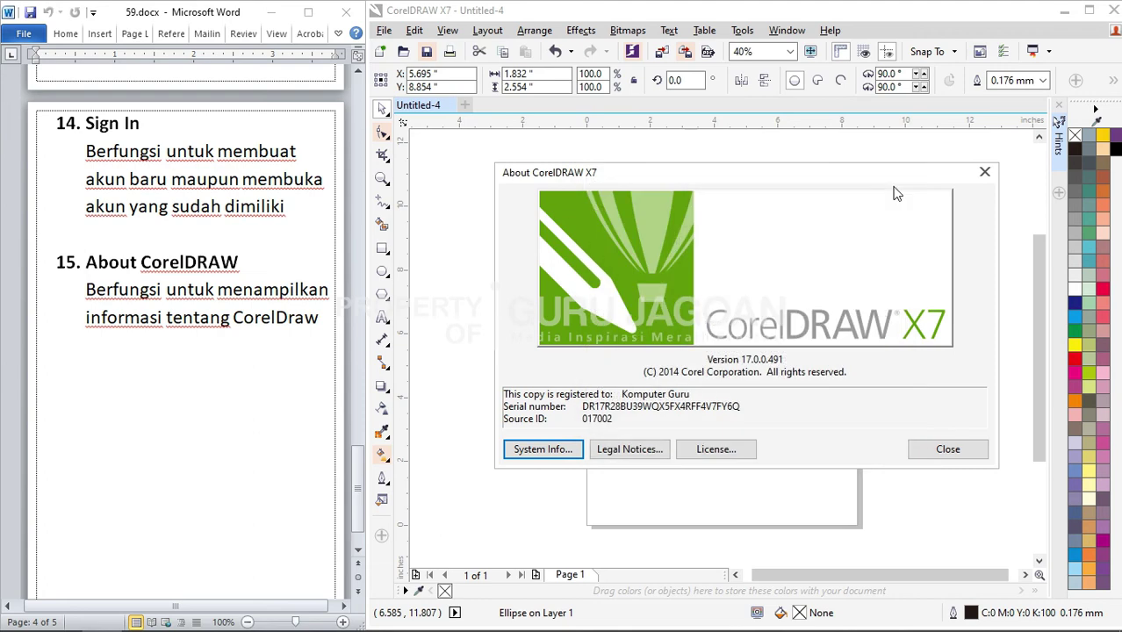
View the Legal Notices and License texts from the About CorelDRAW dialog, closing each one
left_click(647, 451)
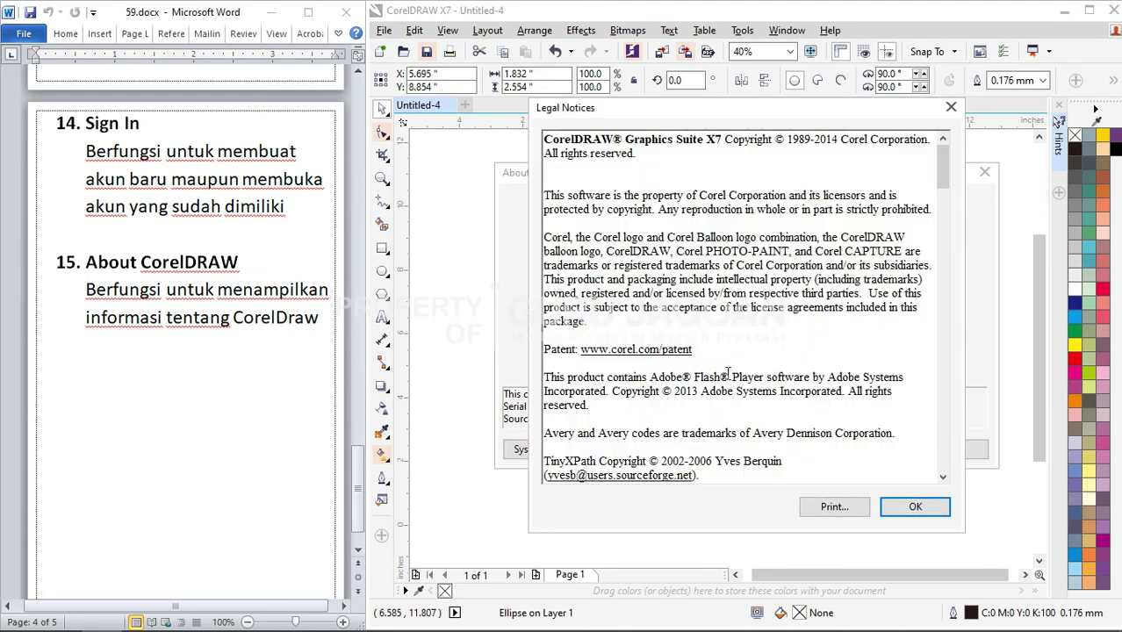
left_click(904, 509)
left_click(716, 449)
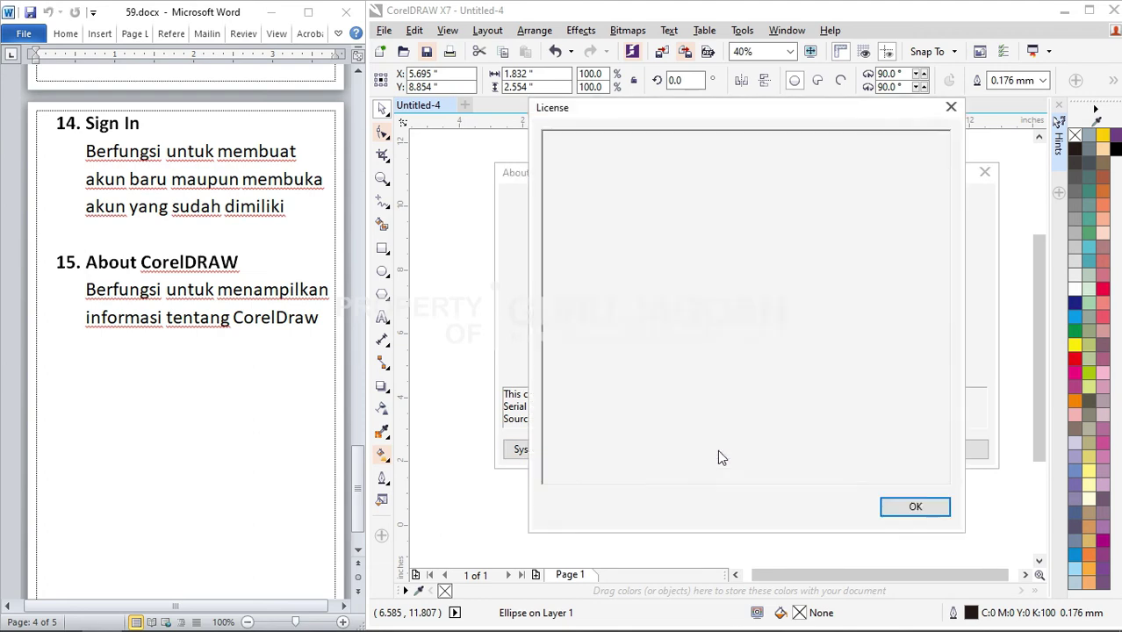
left_click(912, 508)
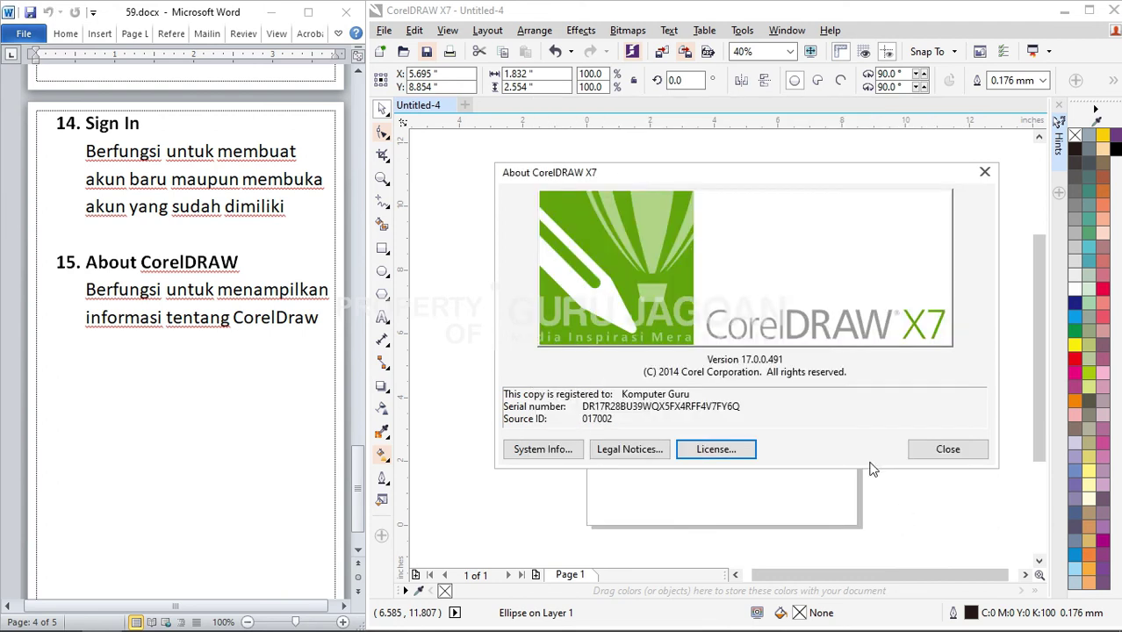
Close the About CorelDRAW dialog, reopen it to review the version and registration information, and close it again
left_click(932, 453)
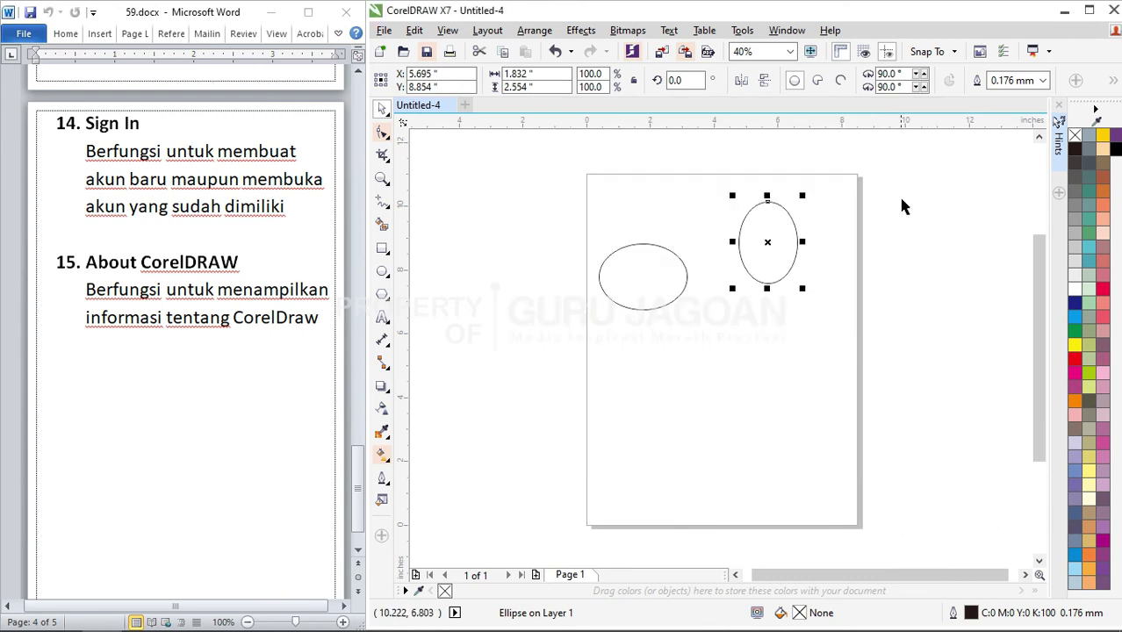
left_click(830, 30)
left_click(900, 331)
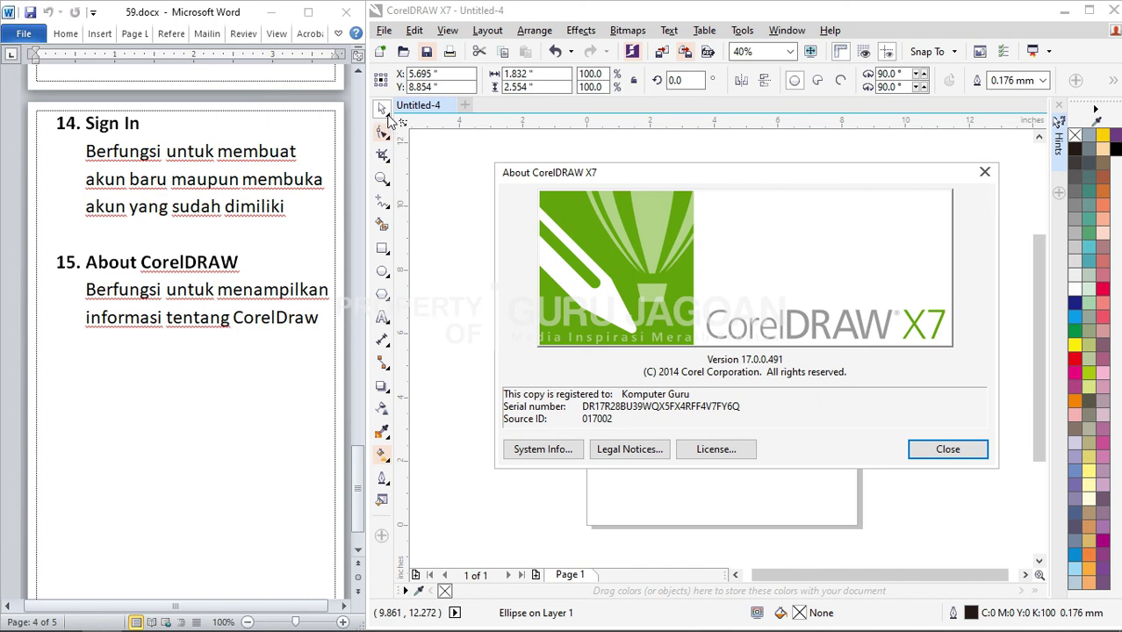
left_click(982, 174)
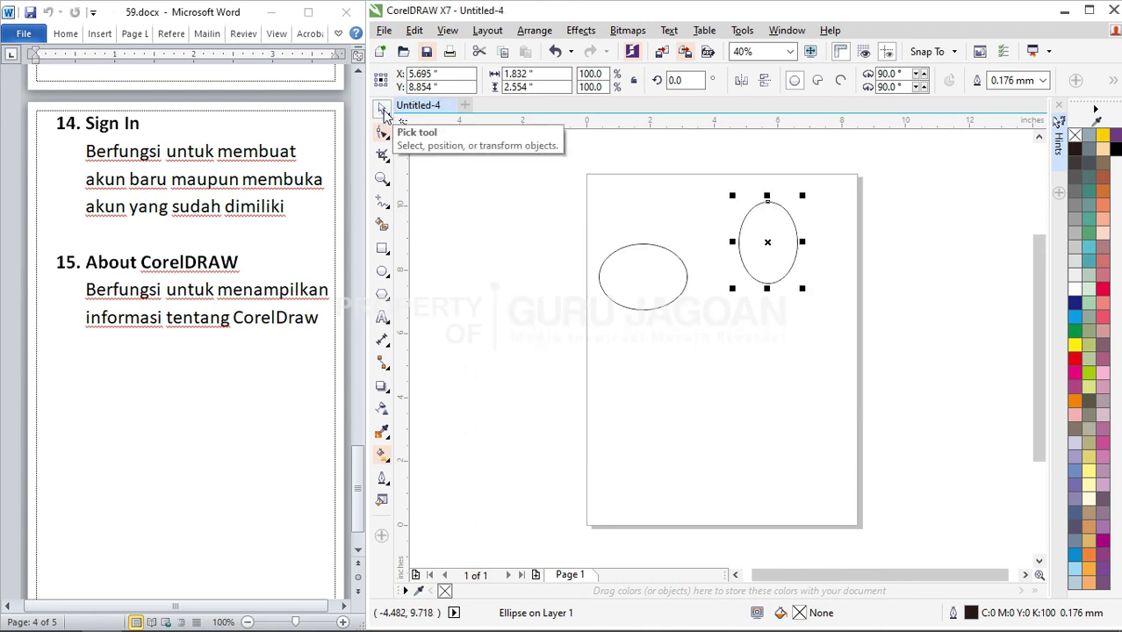
View the toolbox's list of customizable tools, dismiss it, and deselect the ellipse
left_click(381, 537)
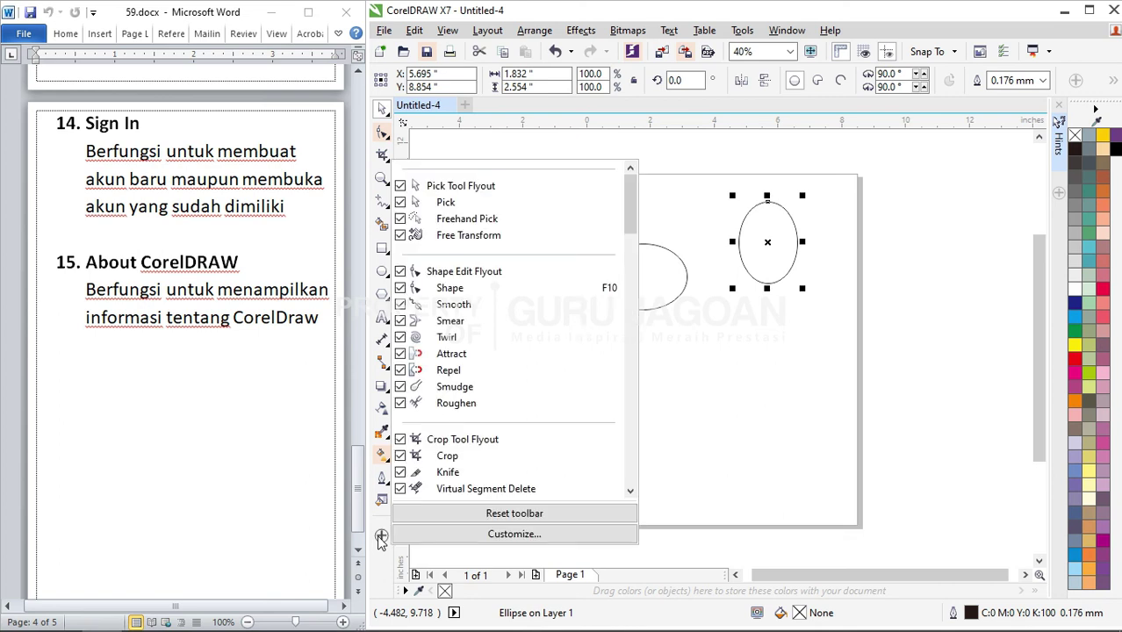
left_click(291, 556)
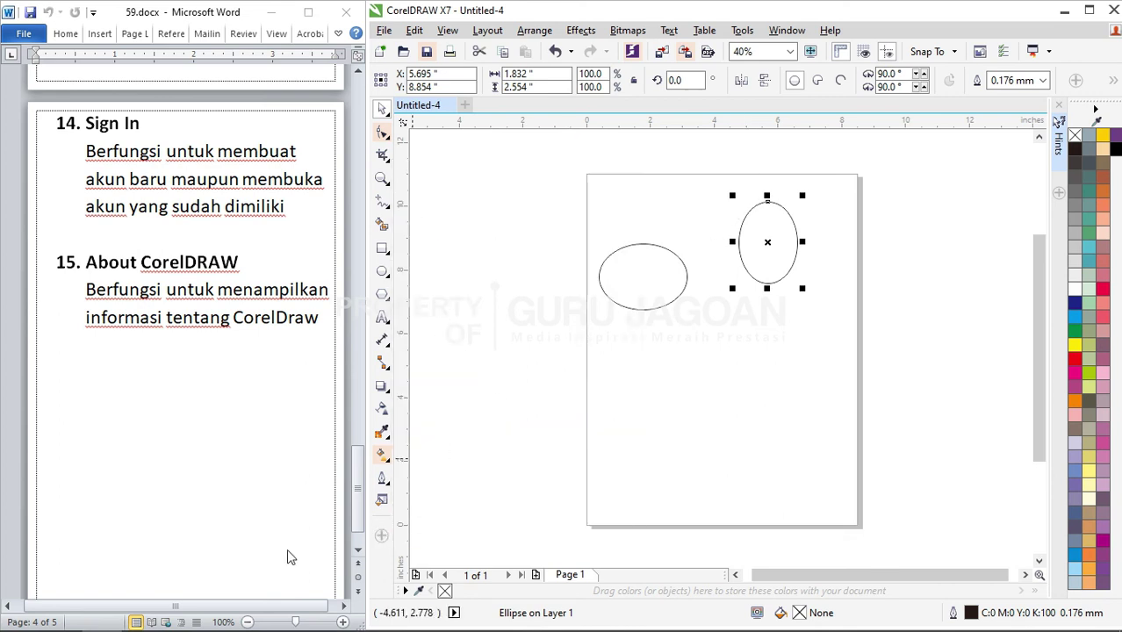
left_click(384, 504)
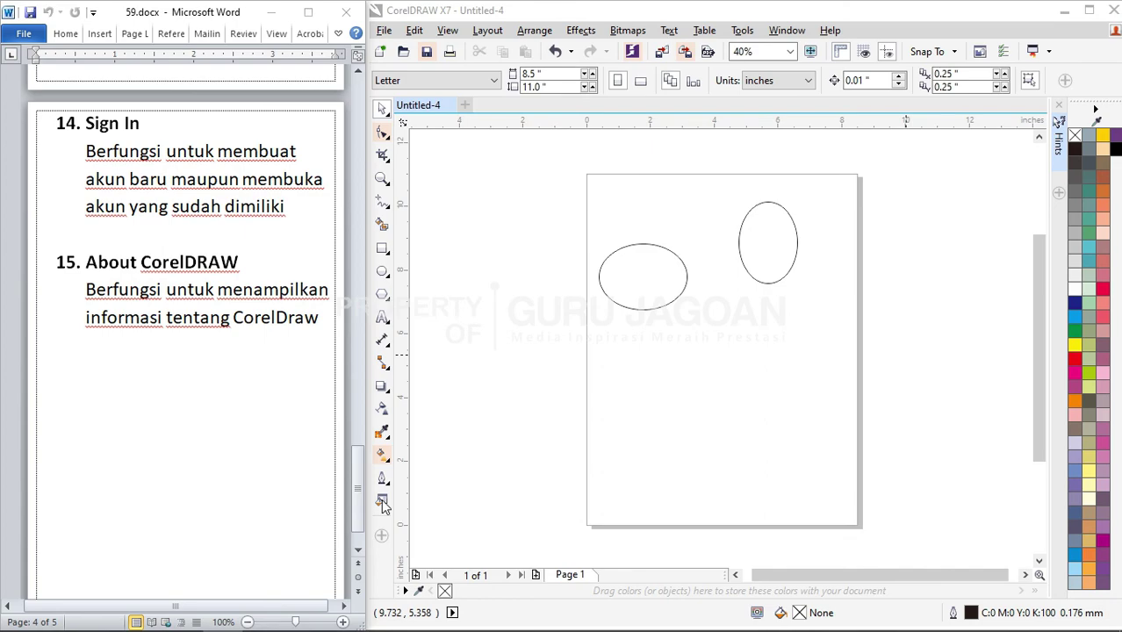